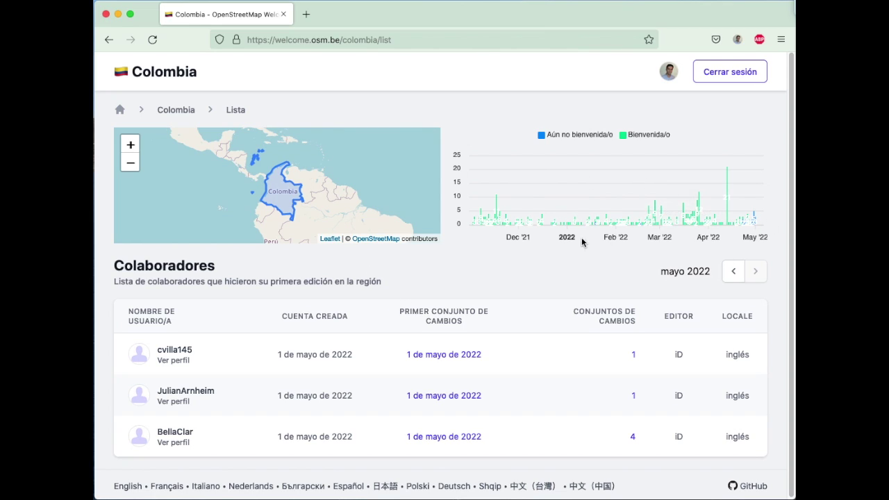
Switch the Colombia contributor list to March 2022 and check which contributors carry the welcomed mark
{"action": "left_click", "coordinate": [726, 275]}
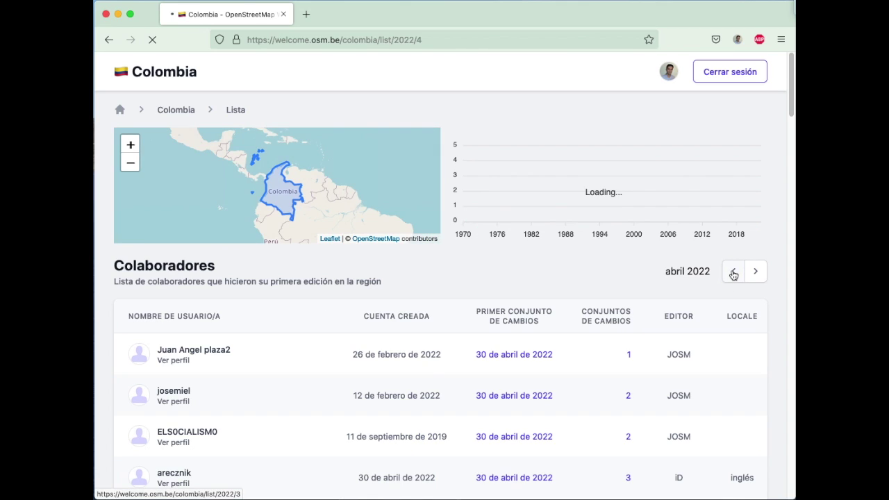
{"action": "left_click", "coordinate": [734, 272]}
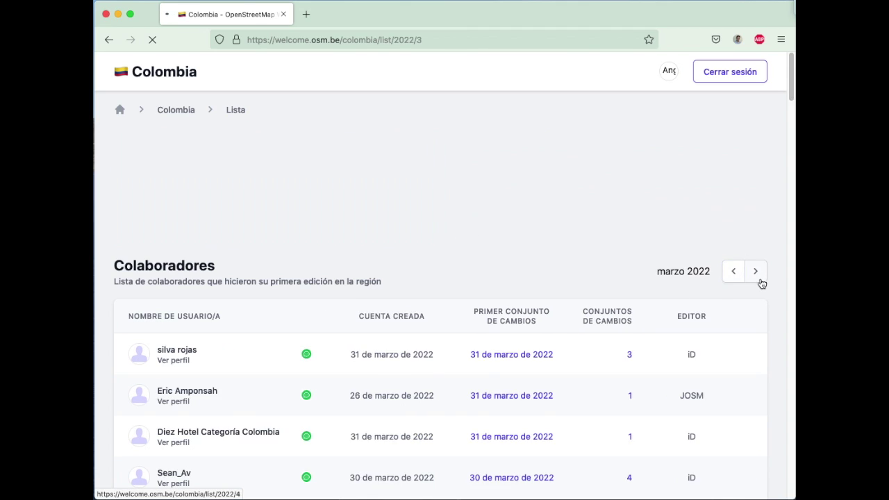
{"action": "left_click", "coordinate": [758, 281]}
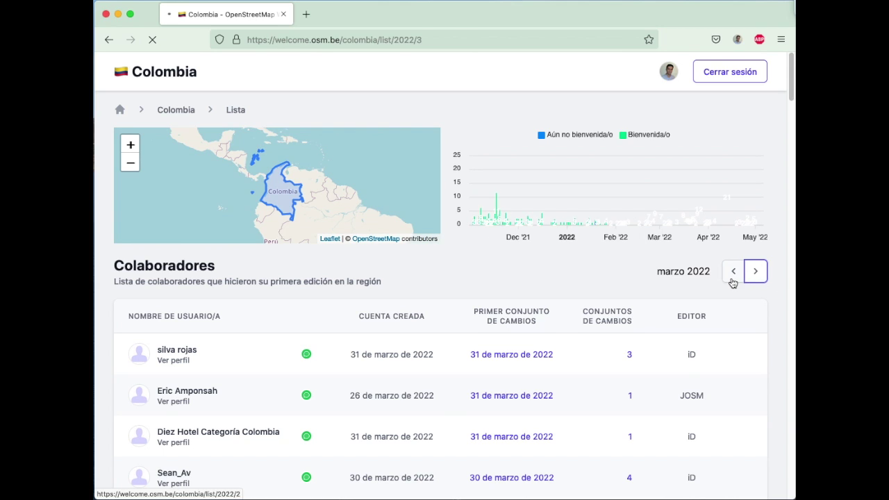
{"action": "left_click", "coordinate": [733, 272]}
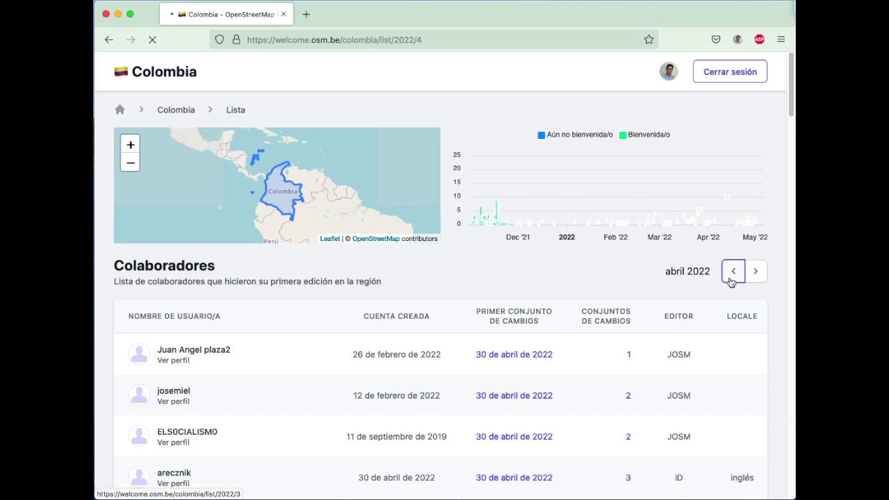
{"action": "scroll", "coordinate": [314, 292], "scroll_direction": "down", "scroll_amount": 3}
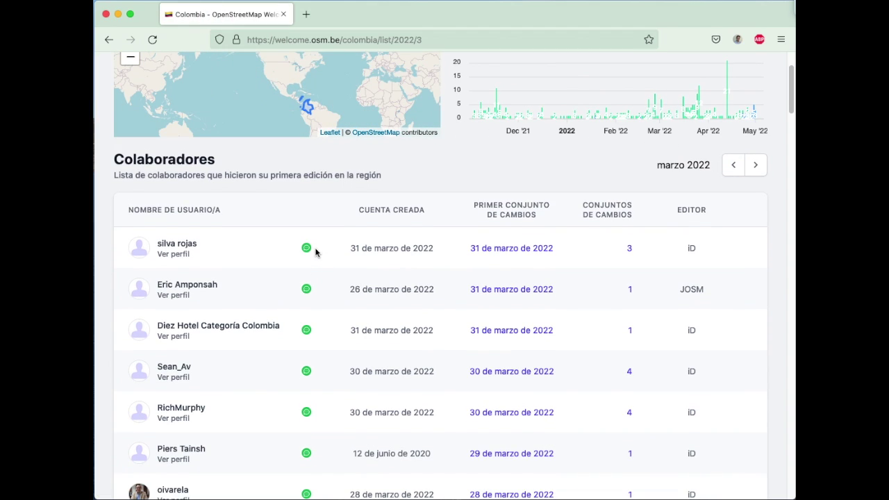
{"action": "scroll", "coordinate": [314, 253], "scroll_direction": "down", "scroll_amount": 10}
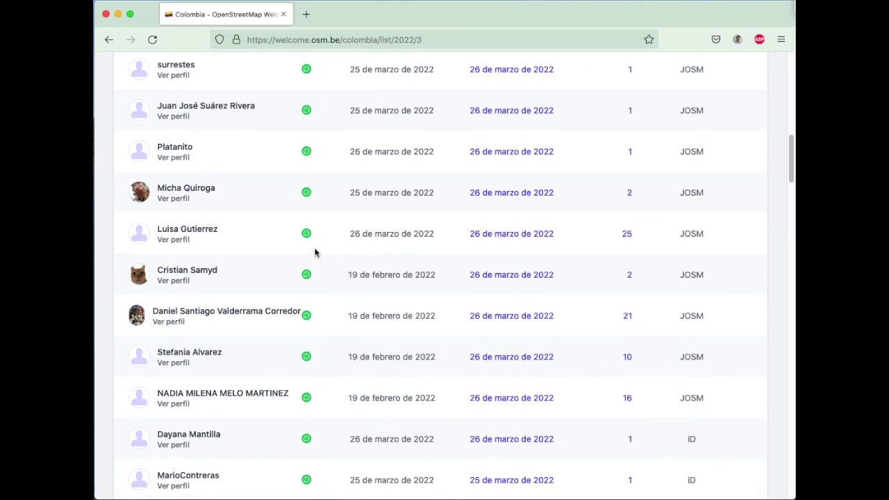
{"action": "scroll", "coordinate": [315, 252], "scroll_direction": "up", "scroll_amount": 12}
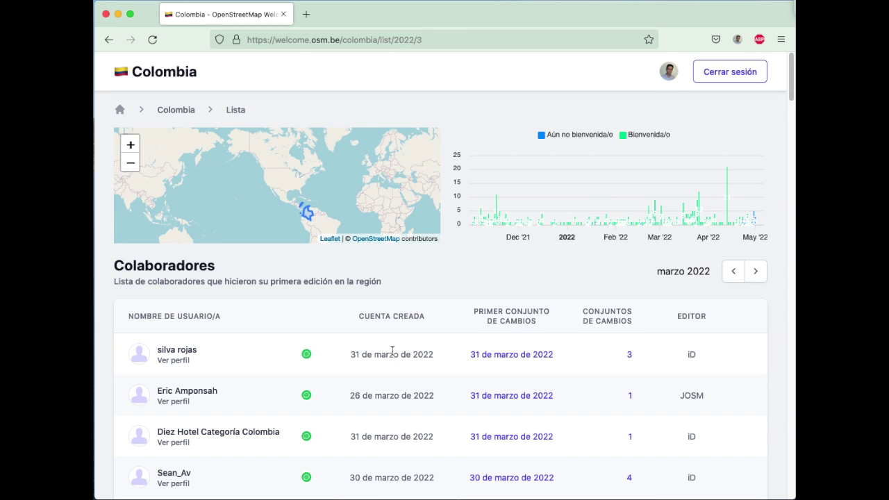
Compare the account creation dates with the first changeset dates for the first contributors in the March 2022 list
{"action": "left_click_drag", "start_coordinate": [350, 355], "coordinate": [378, 354]}
{"action": "left_click_drag", "start_coordinate": [349, 395], "coordinate": [439, 396]}
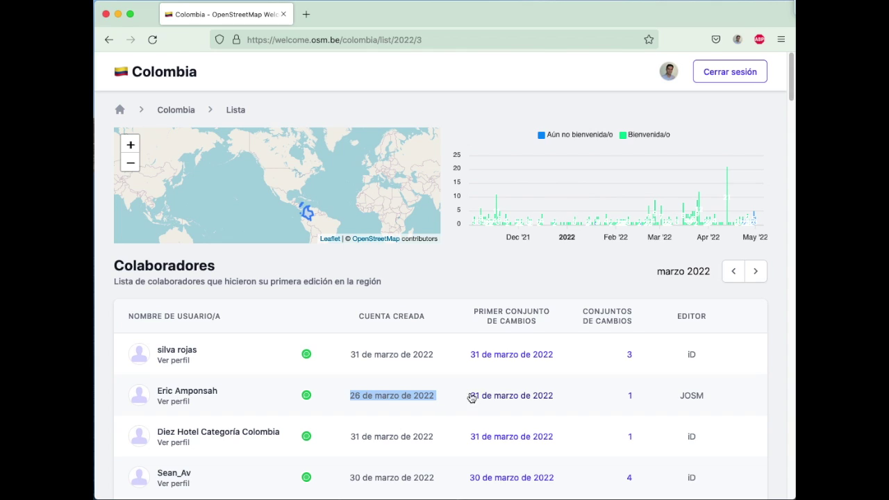
{"action": "left_click", "coordinate": [360, 396]}
{"action": "left_click_drag", "start_coordinate": [448, 395], "coordinate": [540, 393]}
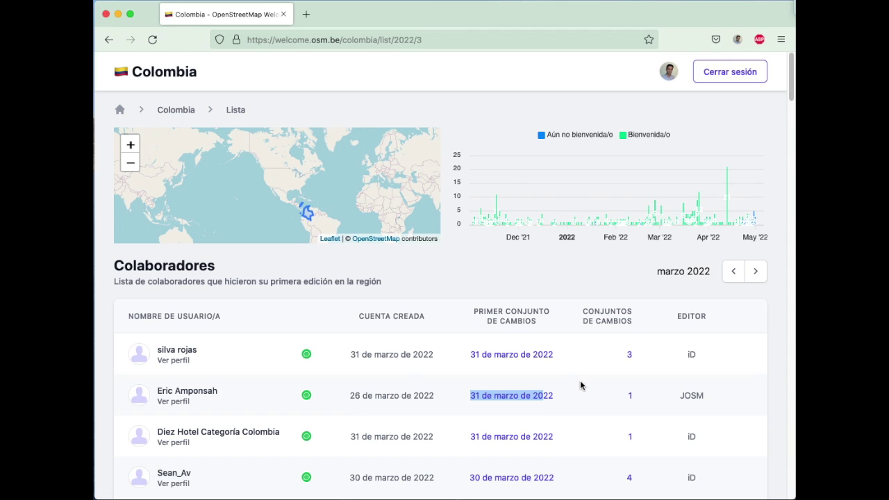
{"action": "scroll", "coordinate": [309, 210], "scroll_direction": "up", "scroll_amount": 2}
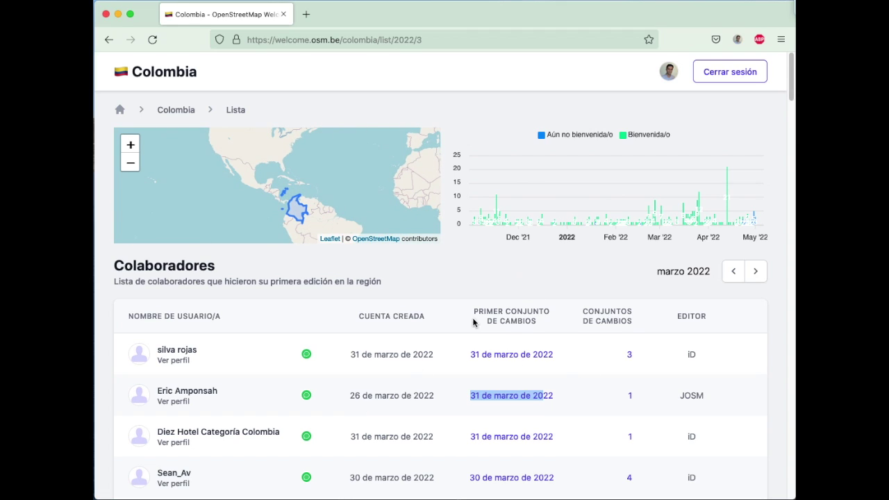
{"action": "left_click_drag", "start_coordinate": [474, 313], "coordinate": [543, 322]}
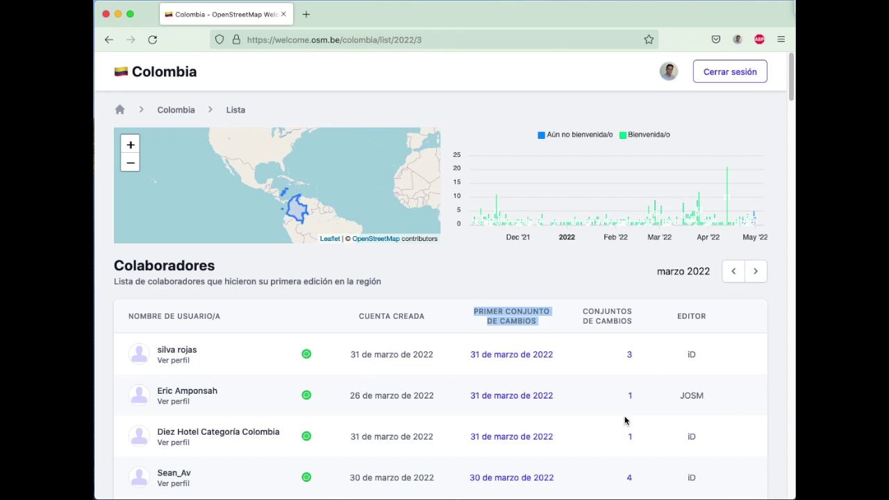
Look through the changeset counts and the editors used by the March 2022 contributors
{"action": "scroll", "coordinate": [619, 455], "scroll_direction": "down", "scroll_amount": 1}
{"action": "scroll", "coordinate": [619, 456], "scroll_direction": "down", "scroll_amount": 5}
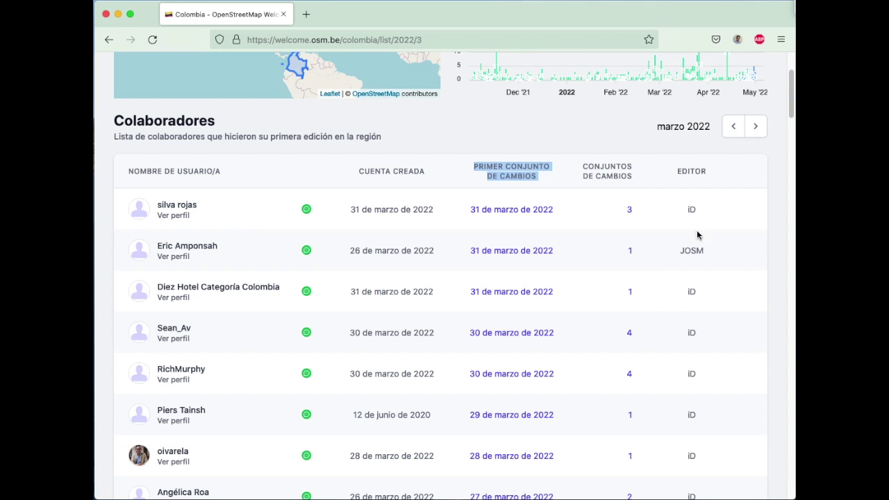
{"action": "scroll", "coordinate": [710, 424], "scroll_direction": "down", "scroll_amount": 7}
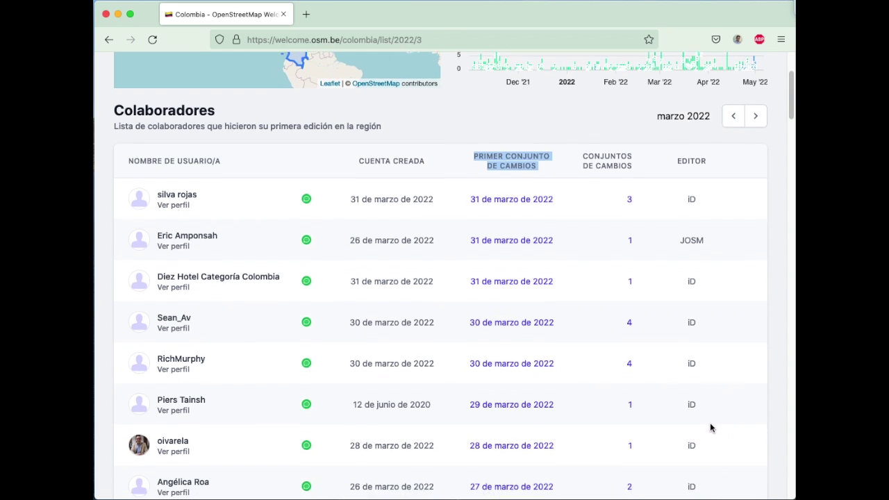
{"action": "scroll", "coordinate": [710, 426], "scroll_direction": "down", "scroll_amount": 18}
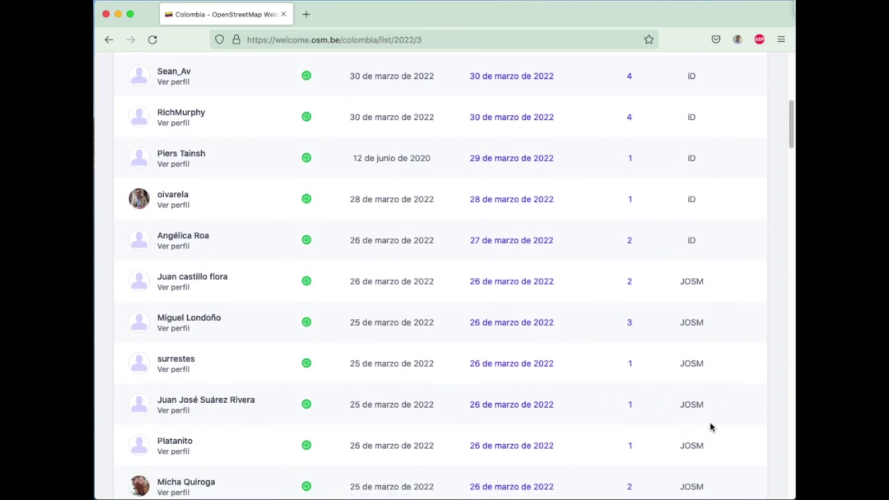
{"action": "scroll", "coordinate": [709, 427], "scroll_direction": "down", "scroll_amount": 15}
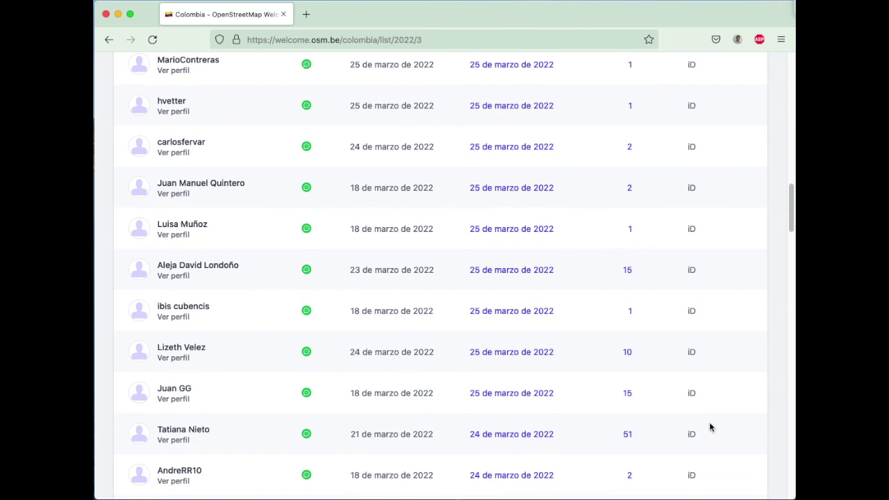
{"action": "scroll", "coordinate": [710, 425], "scroll_direction": "up", "scroll_amount": 20}
{"action": "scroll", "coordinate": [713, 420], "scroll_direction": "up", "scroll_amount": 17}
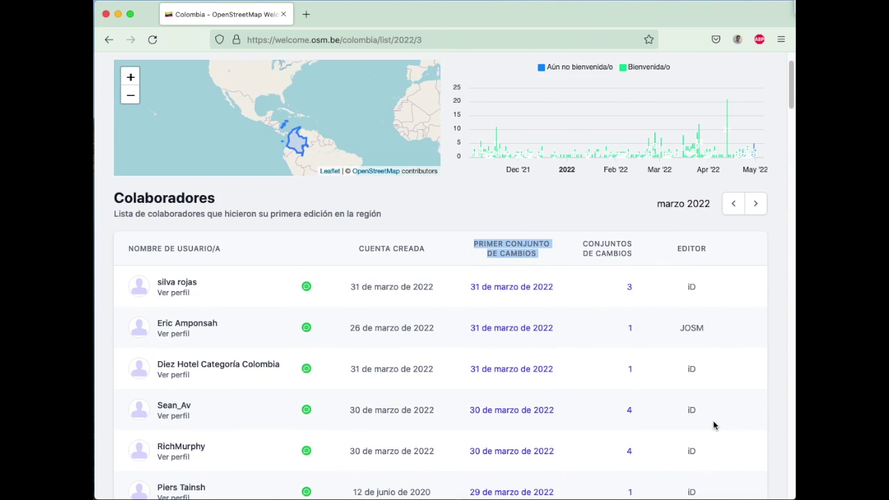
Switch the contributor list to April 2022 and look through the entries for welcomed and not yet welcomed contributors
{"action": "left_click", "coordinate": [754, 203]}
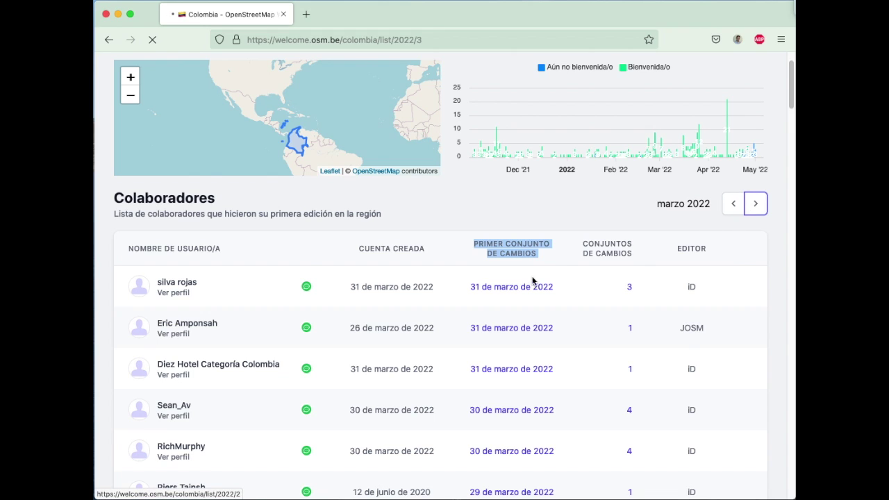
{"action": "scroll", "coordinate": [348, 283], "scroll_direction": "down", "scroll_amount": 2}
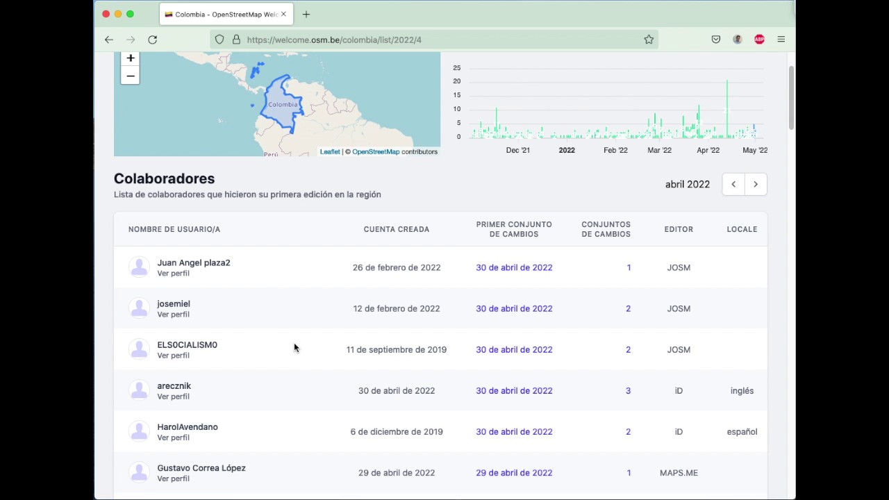
{"action": "scroll", "coordinate": [295, 347], "scroll_direction": "down", "scroll_amount": 1}
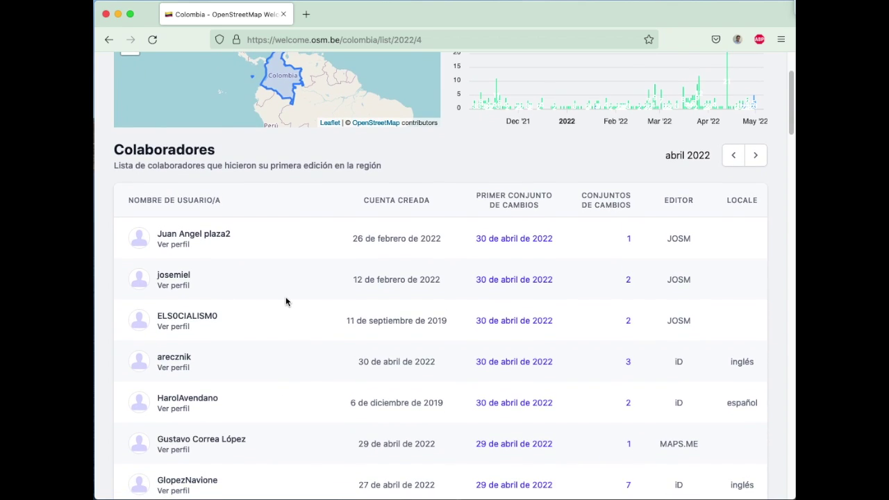
{"action": "scroll", "coordinate": [285, 299], "scroll_direction": "down", "scroll_amount": 15}
{"action": "scroll", "coordinate": [270, 308], "scroll_direction": "down", "scroll_amount": 18}
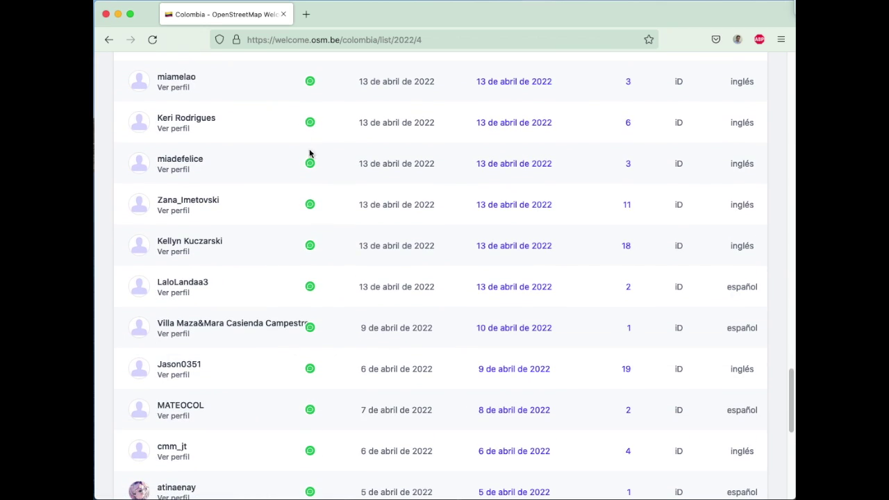
{"action": "scroll", "coordinate": [340, 406], "scroll_direction": "up", "scroll_amount": 13}
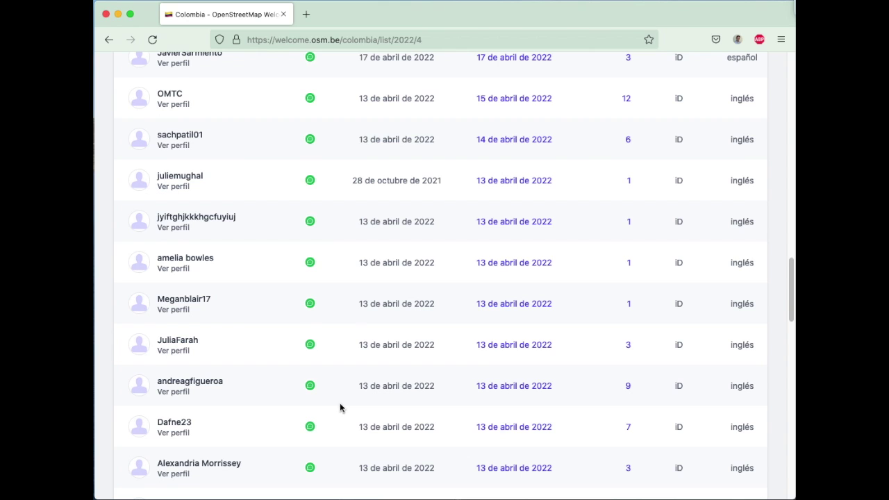
{"action": "scroll", "coordinate": [339, 407], "scroll_direction": "up", "scroll_amount": 3}
{"action": "scroll", "coordinate": [766, 368], "scroll_direction": "down", "scroll_amount": 15}
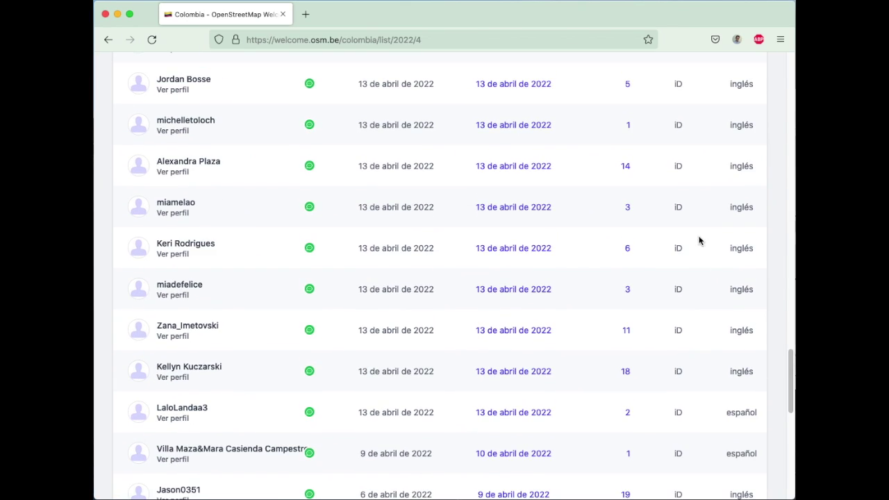
Review the locale and editor information of the April 2022 contributors
{"action": "scroll", "coordinate": [690, 234], "scroll_direction": "up", "scroll_amount": 10}
{"action": "scroll", "coordinate": [690, 234], "scroll_direction": "up", "scroll_amount": 15}
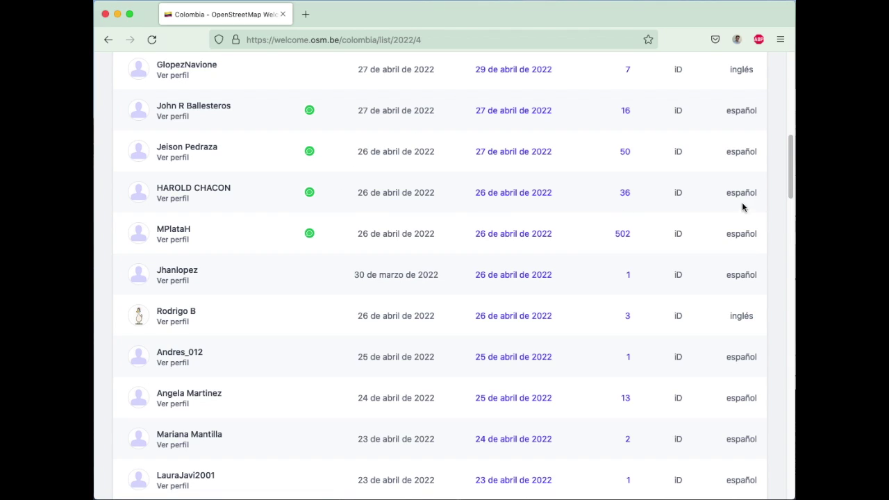
{"action": "scroll", "coordinate": [737, 239], "scroll_direction": "up", "scroll_amount": 5}
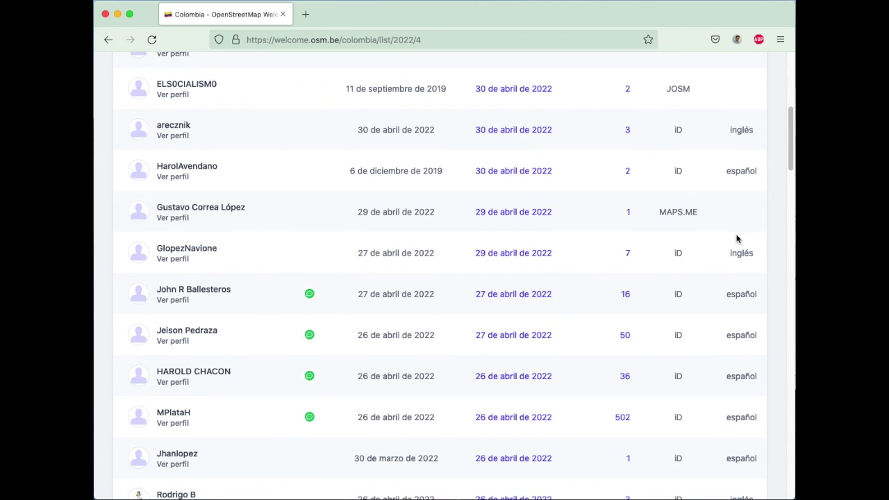
{"action": "scroll", "coordinate": [724, 392], "scroll_direction": "down", "scroll_amount": 10}
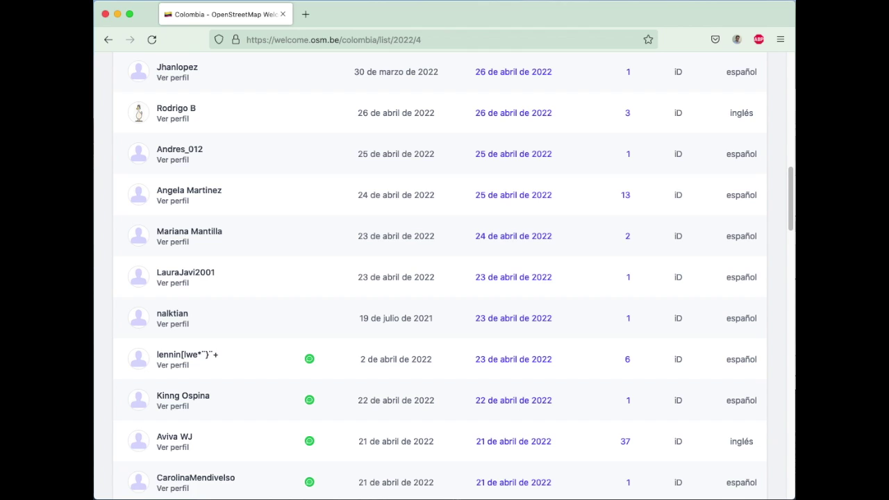
{"action": "scroll", "coordinate": [457, 277], "scroll_direction": "up", "scroll_amount": 10}
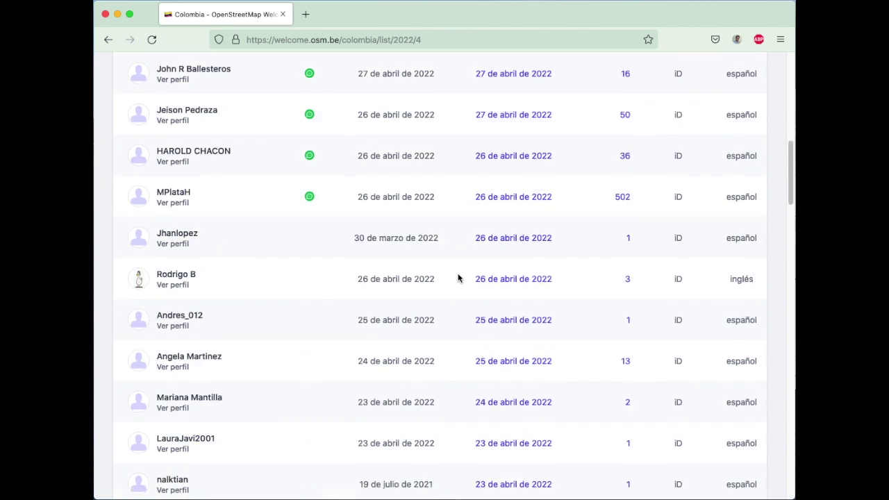
Open the profile of the unwelcomed April 2022 contributor whose account was created on 19 July 2021
{"action": "scroll", "coordinate": [458, 278], "scroll_direction": "up", "scroll_amount": 4}
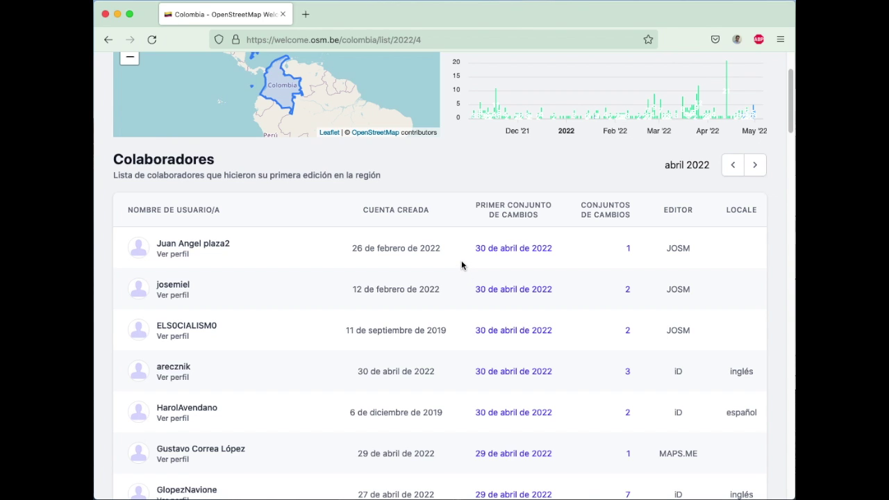
{"action": "scroll", "coordinate": [460, 263], "scroll_direction": "up", "scroll_amount": 3}
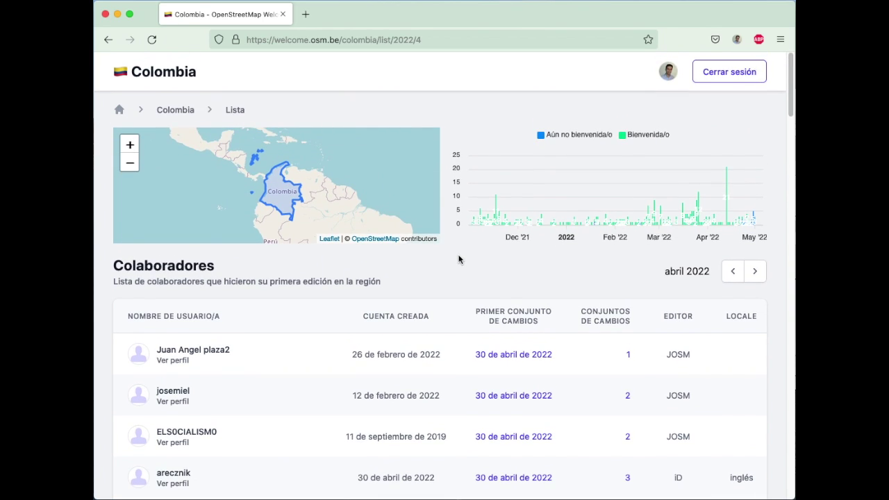
{"action": "scroll", "coordinate": [419, 256], "scroll_direction": "down", "scroll_amount": 20}
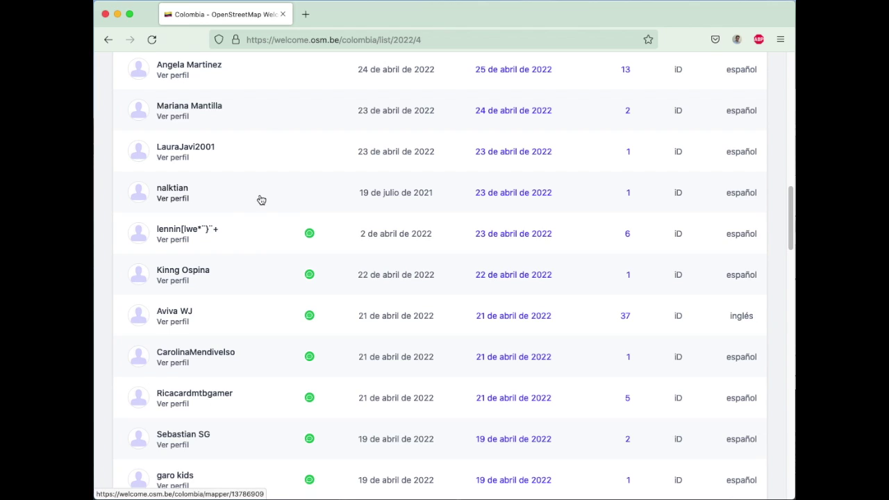
{"action": "left_click", "coordinate": [191, 196]}
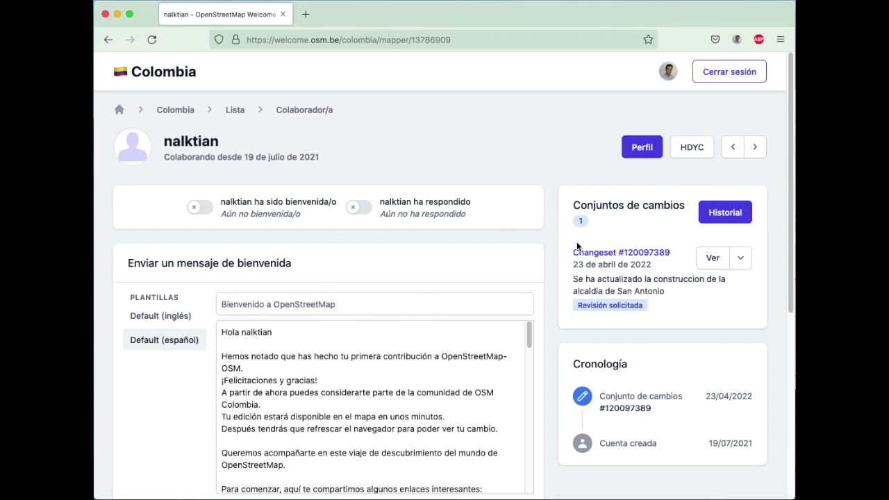
Examine the contributor's changeset comment, changeset date and timeline entries, and look over the welcome message section
{"action": "left_click_drag", "start_coordinate": [598, 280], "coordinate": [679, 290]}
{"action": "left_click_drag", "start_coordinate": [670, 253], "coordinate": [573, 269]}
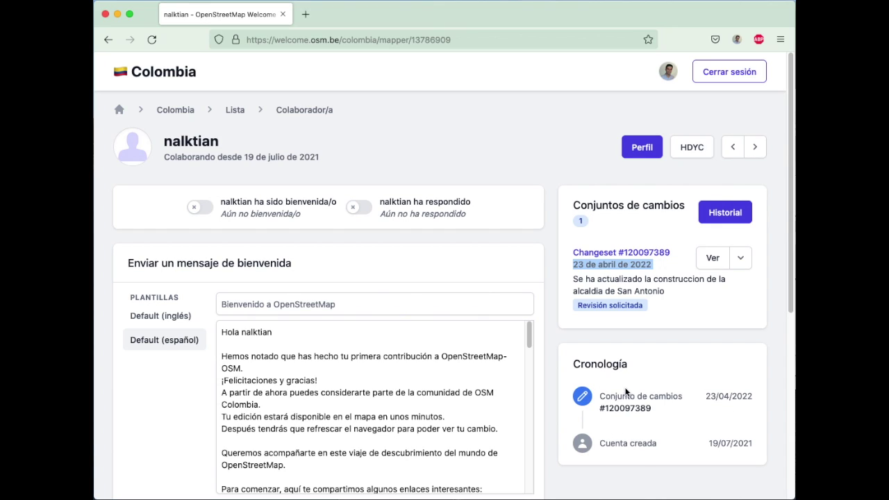
{"action": "left_click_drag", "start_coordinate": [602, 444], "coordinate": [655, 447]}
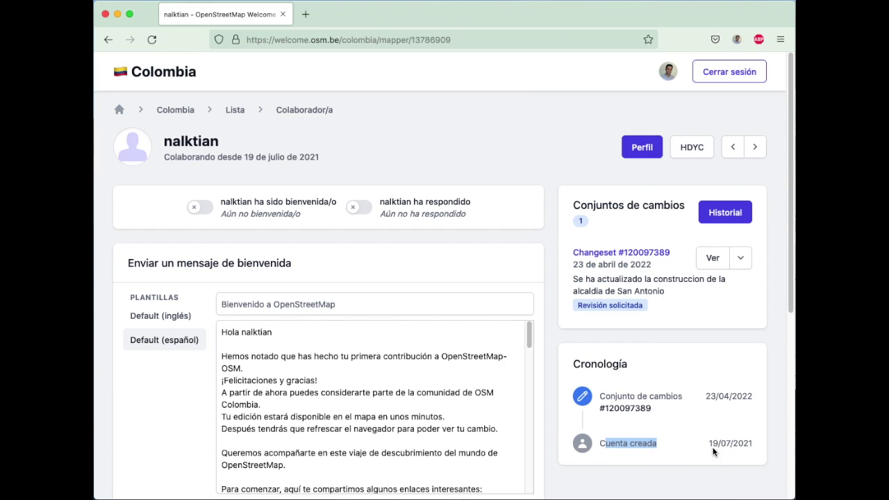
{"action": "left_click_drag", "start_coordinate": [712, 444], "coordinate": [750, 444]}
{"action": "left_click", "coordinate": [753, 444]}
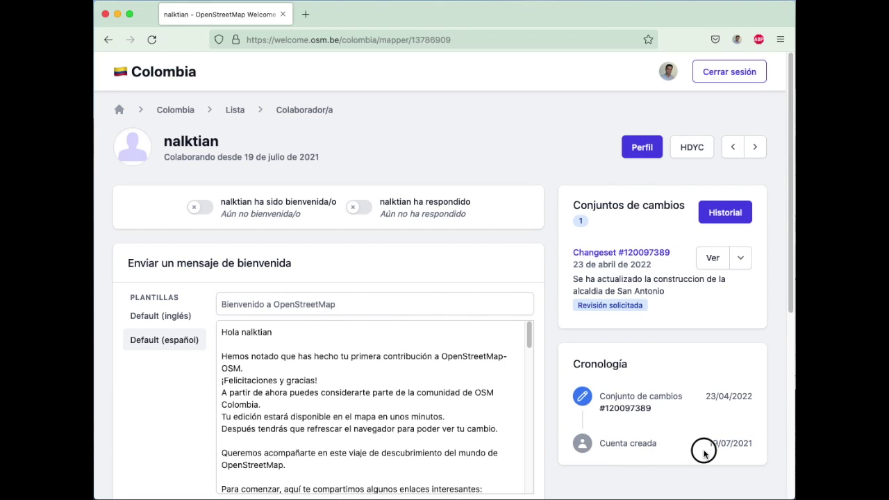
{"action": "left_click_drag", "start_coordinate": [758, 397], "coordinate": [717, 398]}
{"action": "left_click_drag", "start_coordinate": [596, 397], "coordinate": [671, 396]}
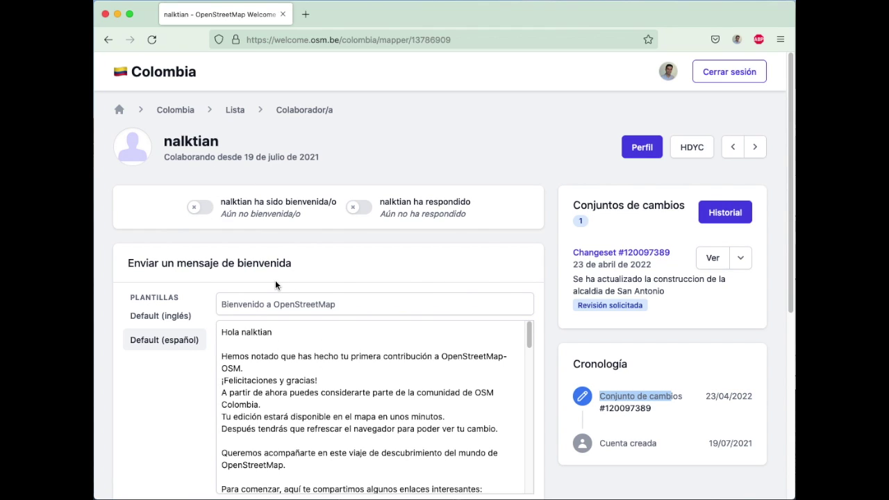
{"action": "scroll", "coordinate": [276, 283], "scroll_direction": "down", "scroll_amount": 1}
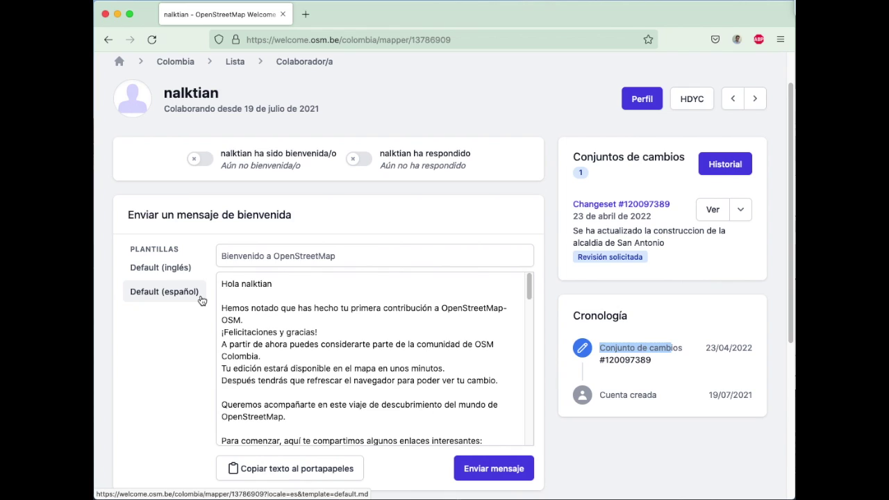
Compare the English and Spanish welcome templates, choose Default (español) for the message, and review its opening paragraphs
{"action": "left_click", "coordinate": [170, 294]}
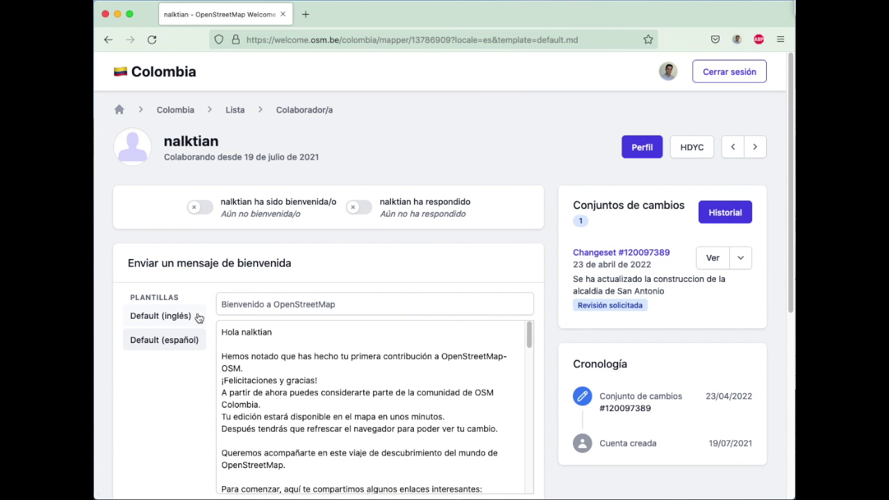
{"action": "left_click", "coordinate": [154, 312]}
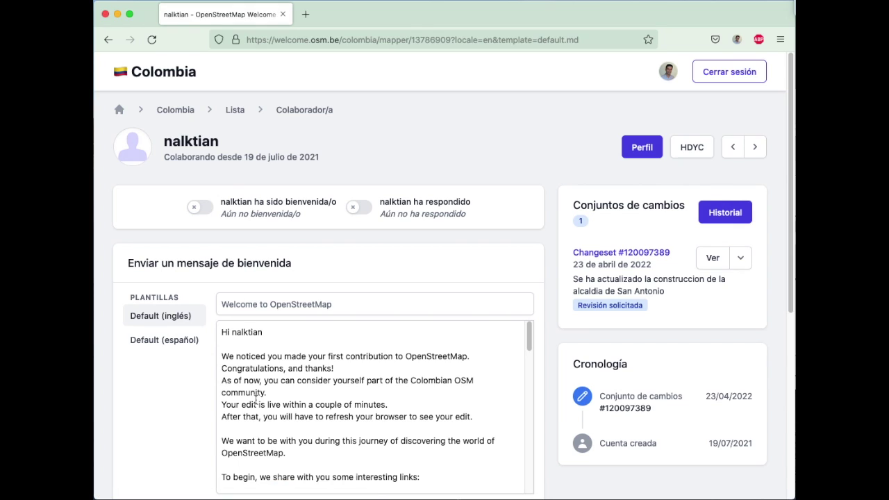
{"action": "scroll", "coordinate": [194, 261], "scroll_direction": "down", "scroll_amount": 1}
{"action": "scroll", "coordinate": [195, 260], "scroll_direction": "down", "scroll_amount": 1}
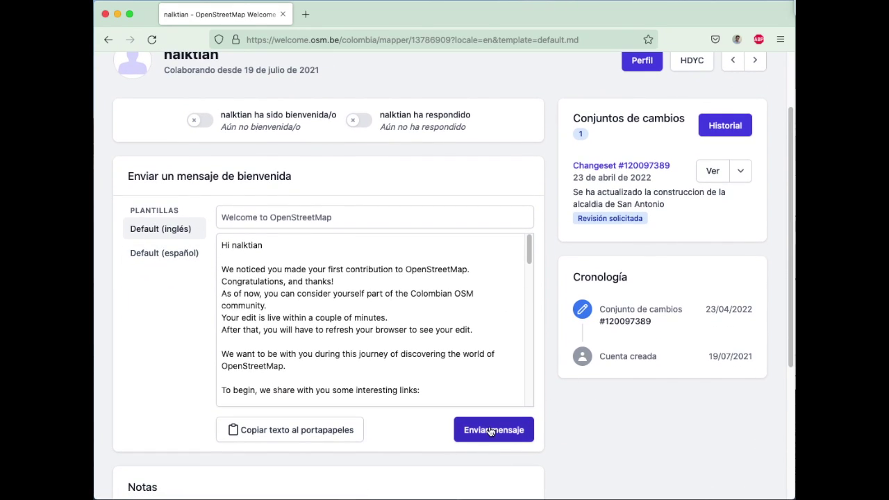
{"action": "left_click", "coordinate": [156, 256]}
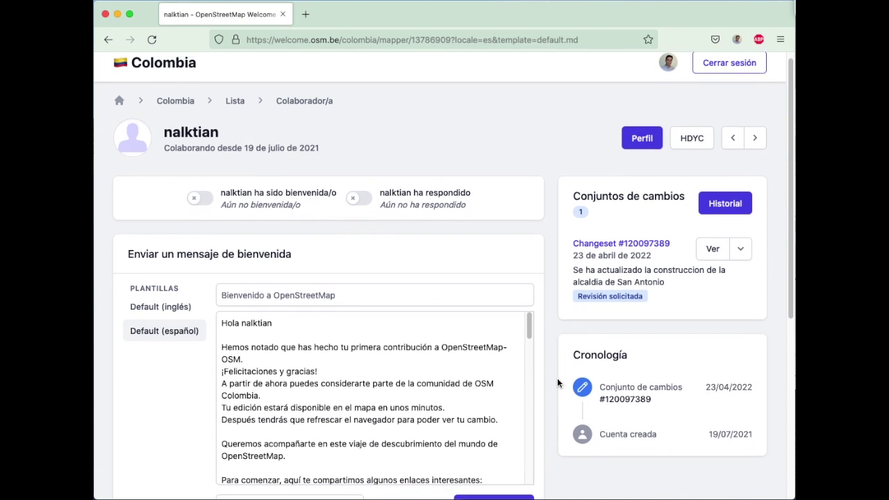
{"action": "scroll", "coordinate": [309, 188], "scroll_direction": "down", "scroll_amount": 3}
{"action": "left_click_drag", "start_coordinate": [222, 231], "coordinate": [338, 337]}
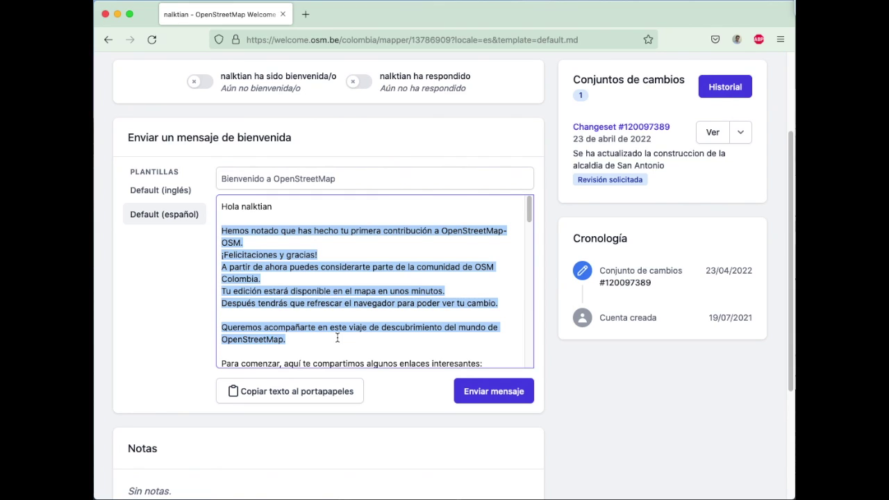
Open the welcome message in OpenStreetMap's new-message form, read through its body, and close the form without sending
{"action": "left_click", "coordinate": [491, 391]}
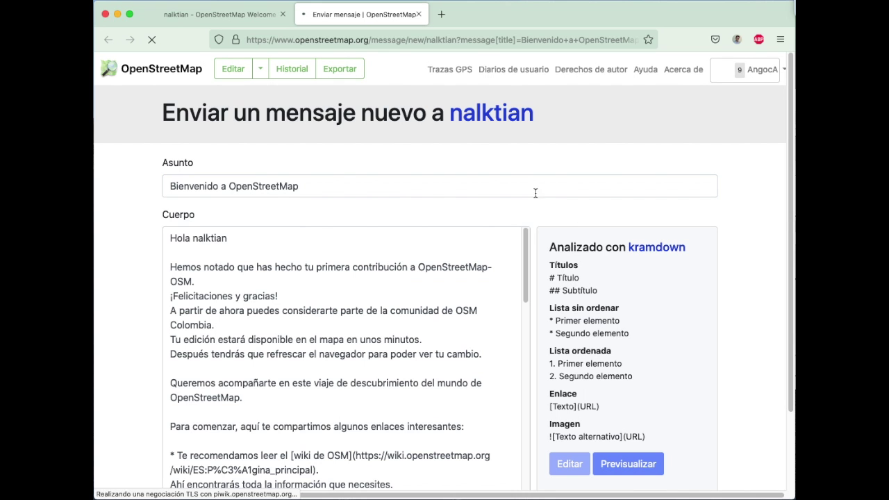
{"action": "left_click_drag", "start_coordinate": [239, 242], "coordinate": [369, 435]}
{"action": "scroll", "coordinate": [373, 417], "scroll_direction": "down", "scroll_amount": 3}
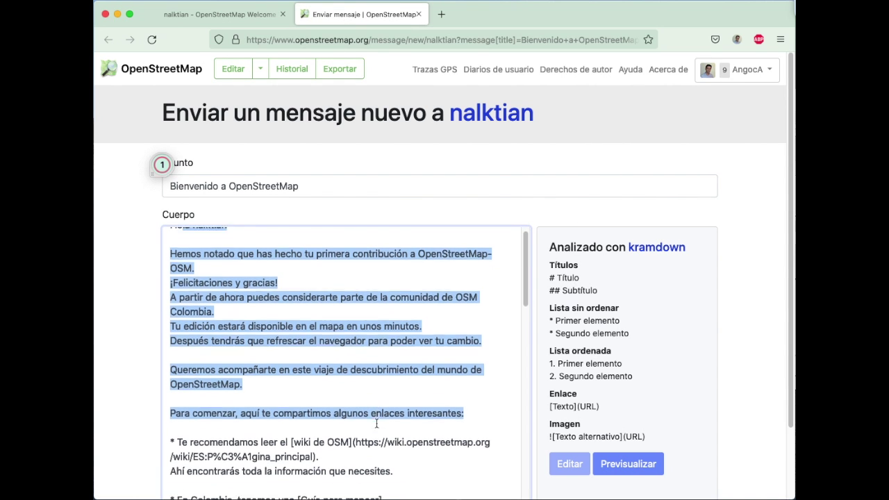
{"action": "scroll", "coordinate": [373, 415], "scroll_direction": "down", "scroll_amount": 10}
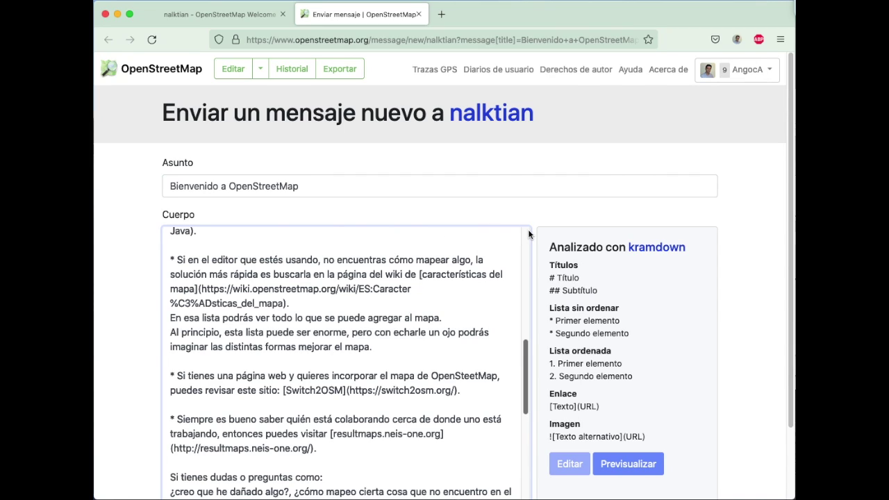
{"action": "left_click", "coordinate": [419, 15]}
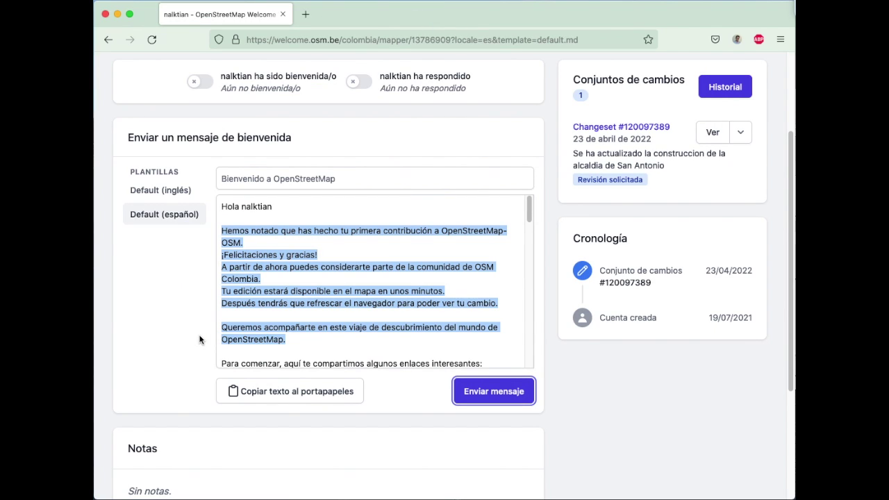
Send the Spanish welcome message to the contributor through OpenStreetMap and mark the contributor as welcomed
{"action": "scroll", "coordinate": [199, 339], "scroll_direction": "up", "scroll_amount": 3}
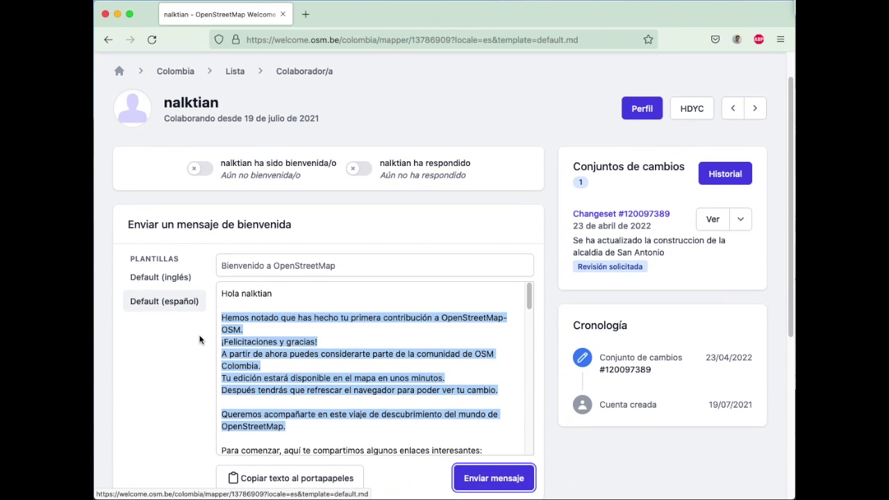
{"action": "left_click_drag", "start_coordinate": [590, 241], "coordinate": [690, 253]}
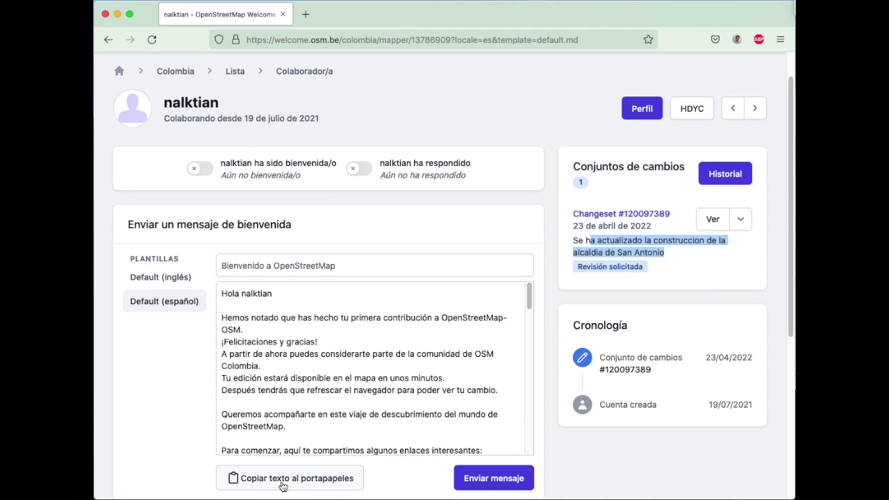
{"action": "left_click", "coordinate": [492, 478]}
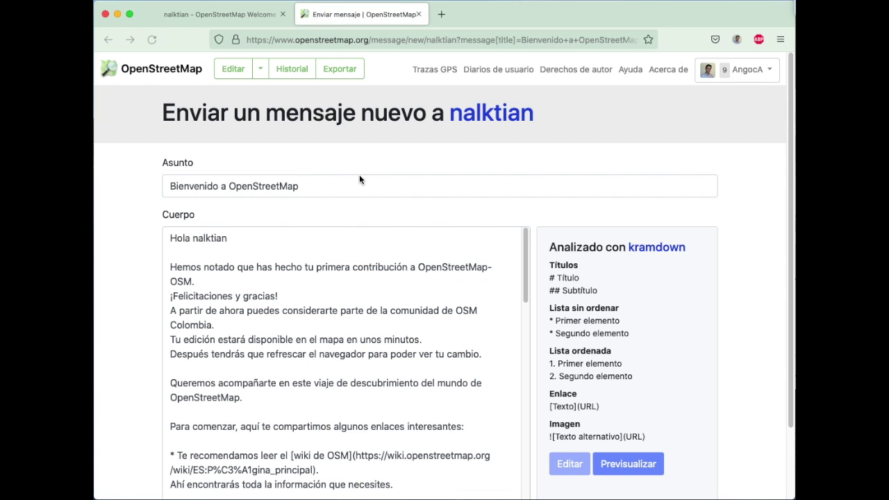
{"action": "scroll", "coordinate": [571, 186], "scroll_direction": "down", "scroll_amount": 2}
{"action": "left_click", "coordinate": [183, 476]}
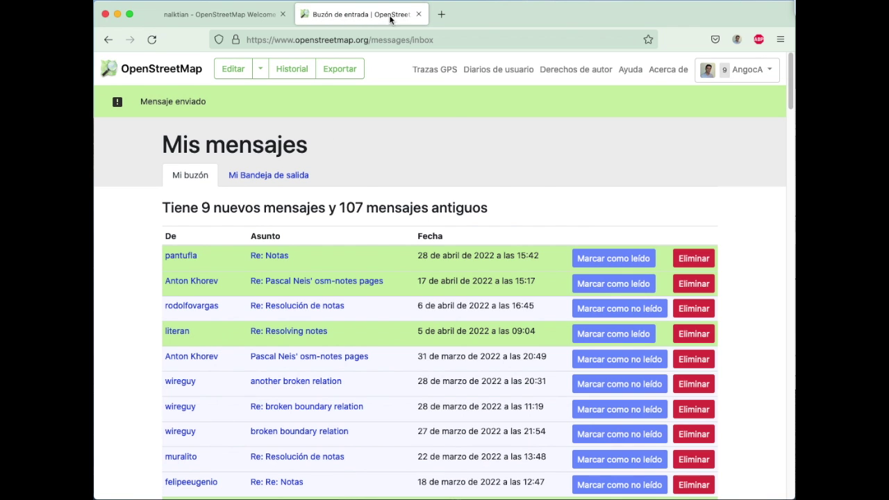
{"action": "left_click", "coordinate": [418, 14]}
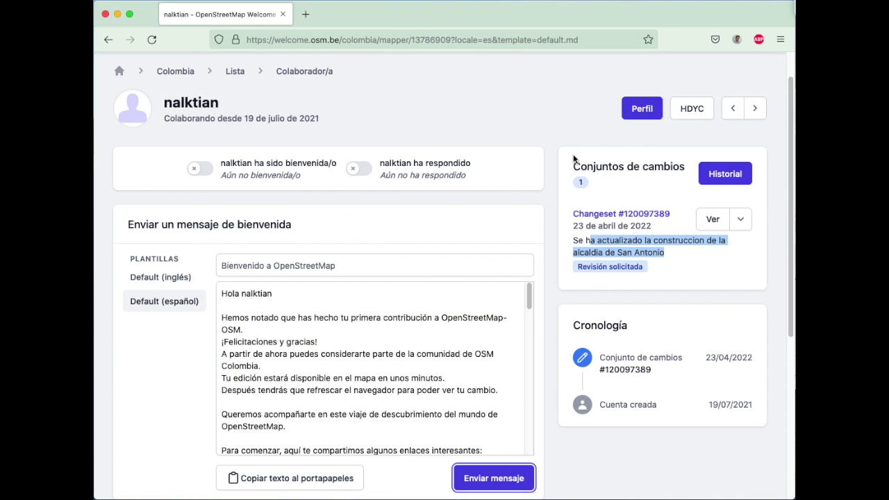
{"action": "left_click", "coordinate": [199, 174]}
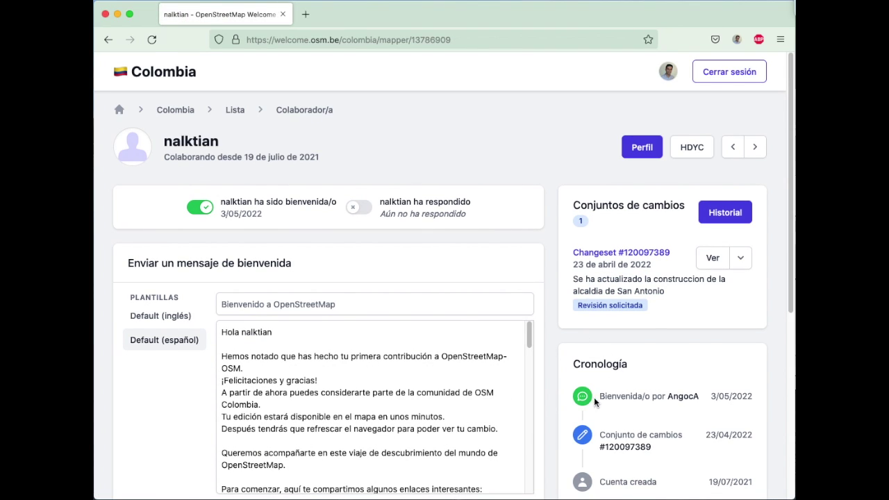
Examine the timeline's welcome entry and its date, as well as the changeset entry and its date
{"action": "left_click_drag", "start_coordinate": [606, 397], "coordinate": [730, 396]}
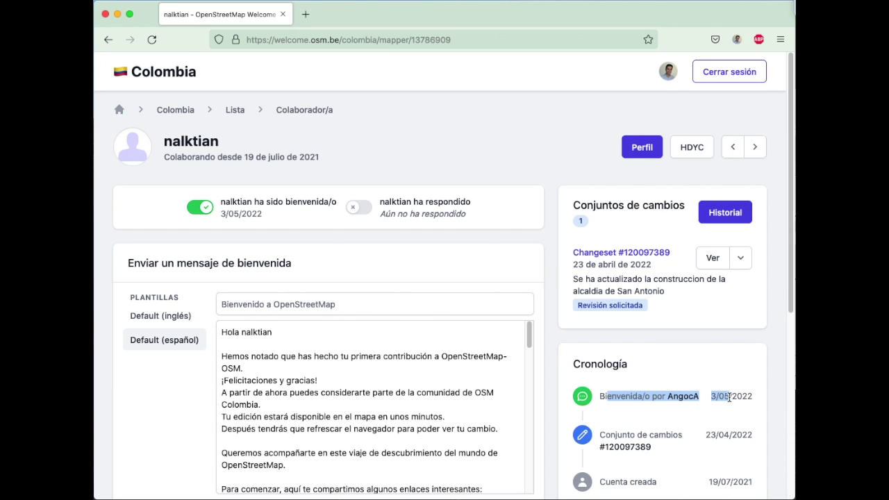
{"action": "left_click_drag", "start_coordinate": [754, 396], "coordinate": [698, 397]}
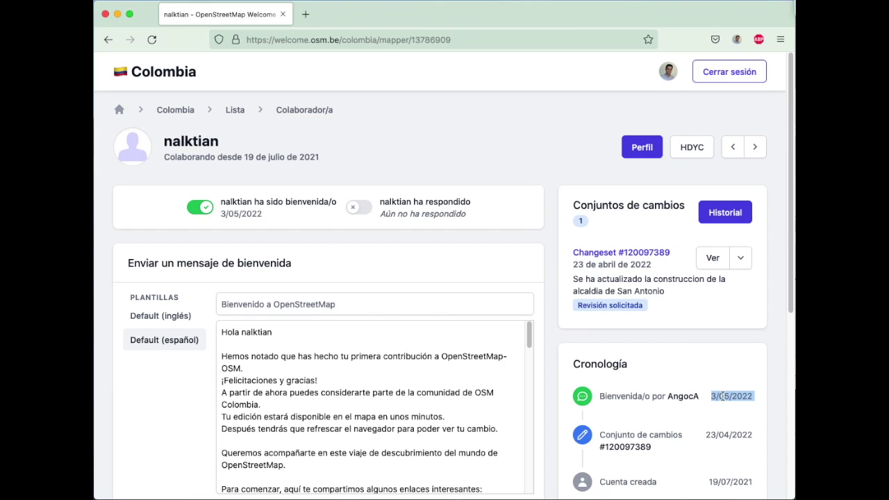
{"action": "mouse_move", "coordinate": [734, 433]}
{"action": "left_mouse_down"}
{"action": "mouse_move", "coordinate": [722, 438]}
{"action": "mouse_move", "coordinate": [731, 435]}
{"action": "left_mouse_up"}
{"action": "left_click", "coordinate": [731, 435]}
{"action": "left_click_drag", "start_coordinate": [599, 435], "coordinate": [651, 450]}
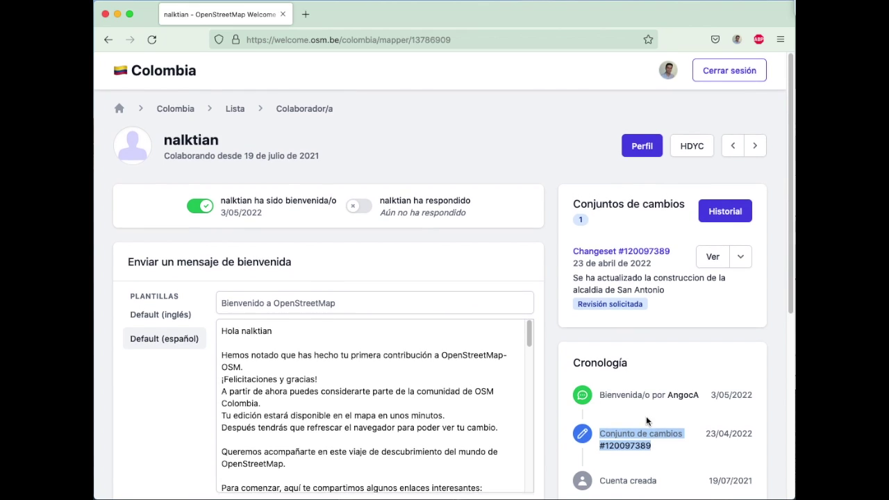
Look over the contributor's Notes section and its field for adding a note, leaving the note empty
{"action": "scroll", "coordinate": [646, 416], "scroll_direction": "down", "scroll_amount": 5}
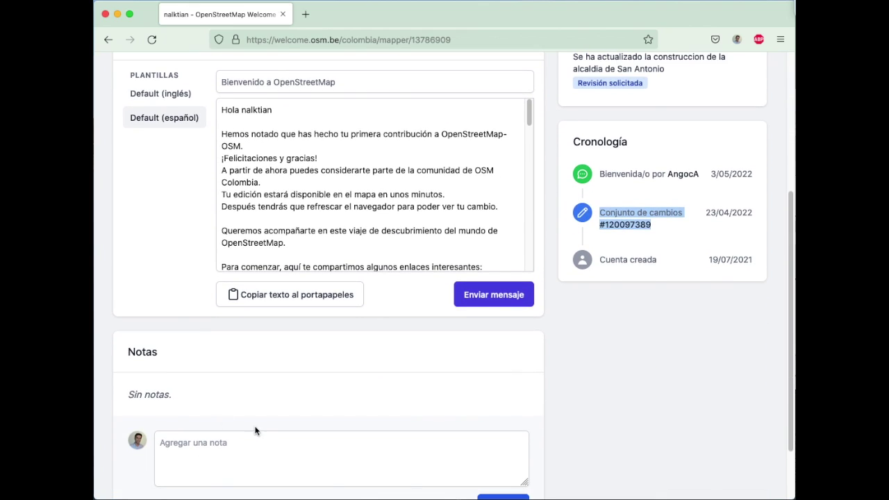
{"action": "scroll", "coordinate": [269, 424], "scroll_direction": "down", "scroll_amount": 2}
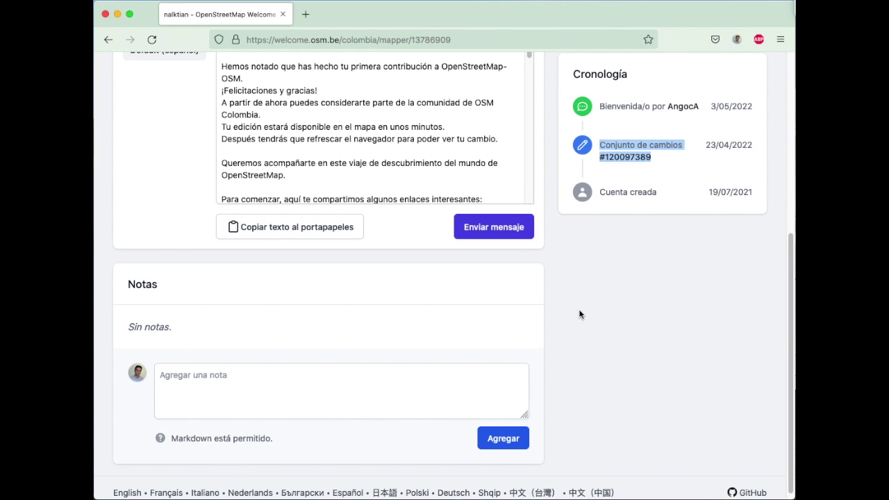
{"action": "scroll", "coordinate": [580, 315], "scroll_direction": "up", "scroll_amount": 1}
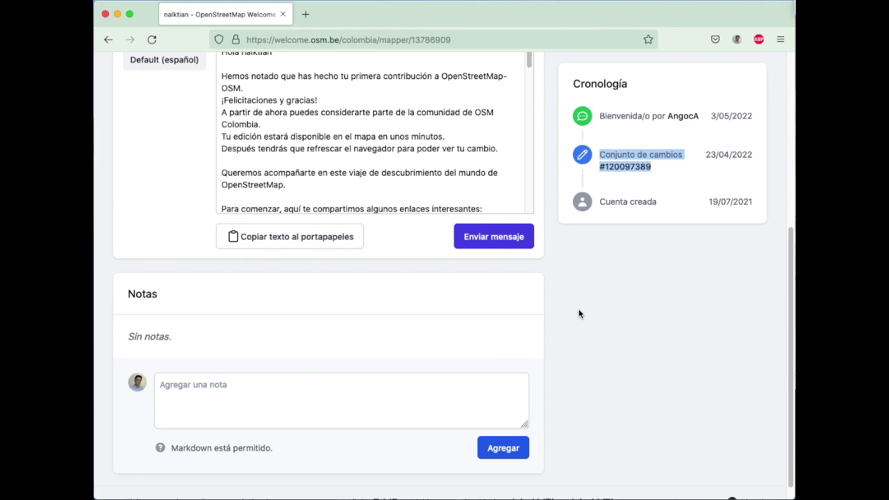
{"action": "left_click", "coordinate": [242, 401]}
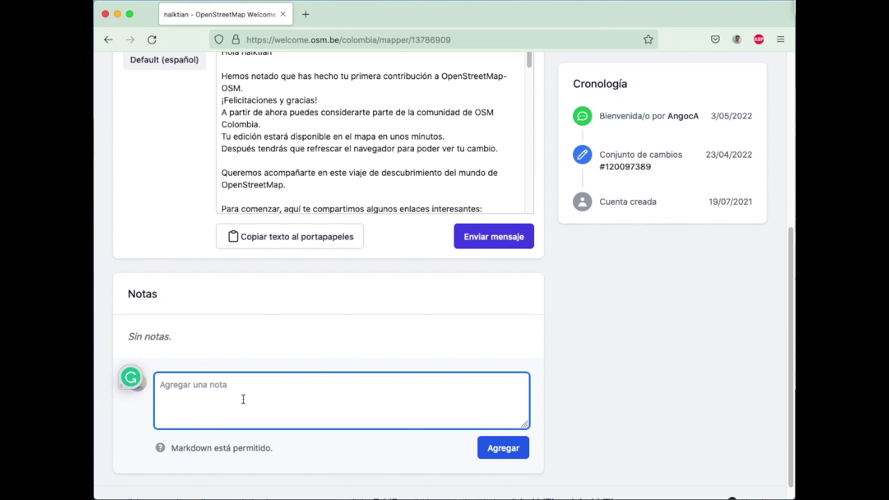
{"action": "scroll", "coordinate": [568, 361], "scroll_direction": "up", "scroll_amount": 5}
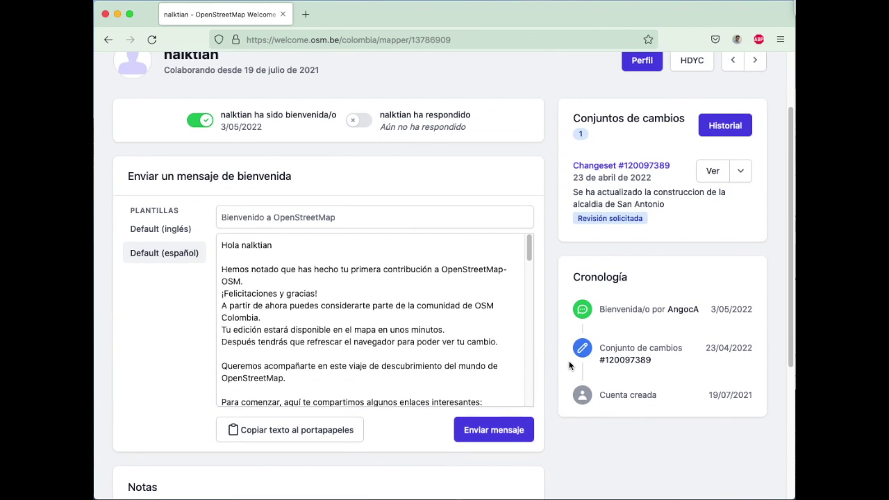
{"action": "scroll", "coordinate": [569, 365], "scroll_direction": "up", "scroll_amount": 2}
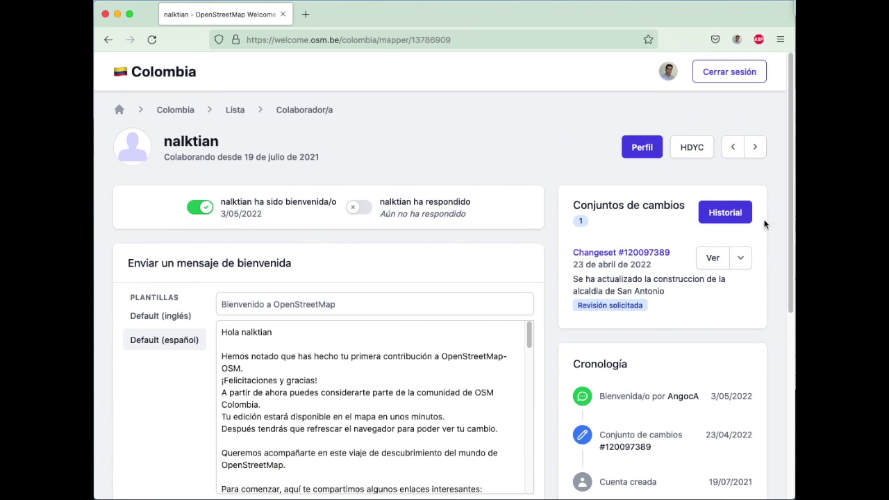
View the contributor's OpenStreetMap profile, compare it with the signed-in account's own profile description, and return to the welcome tool
{"action": "left_click", "coordinate": [632, 147]}
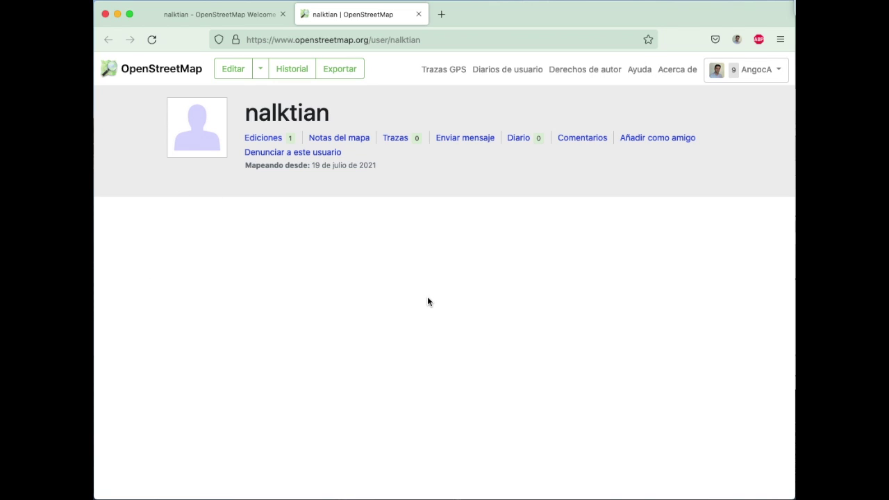
{"action": "left_click", "coordinate": [764, 74]}
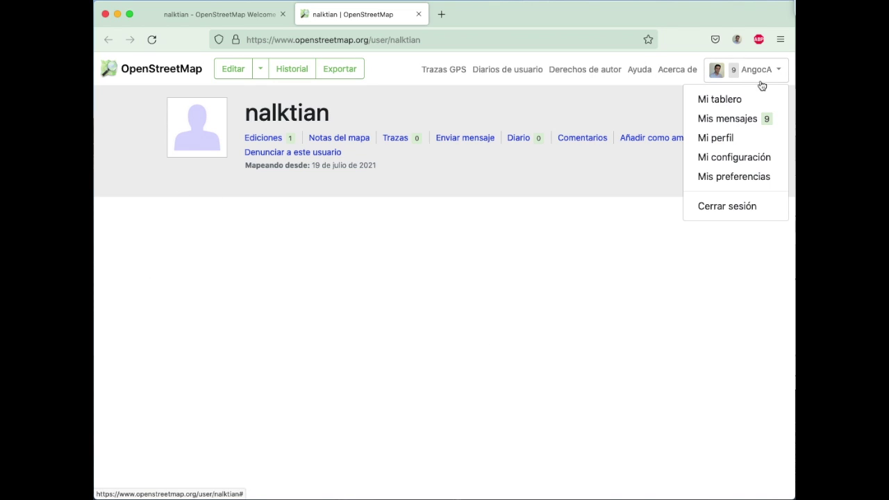
{"action": "left_click", "coordinate": [726, 138]}
{"action": "left_click_drag", "start_coordinate": [193, 212], "coordinate": [456, 381]}
{"action": "scroll", "coordinate": [444, 363], "scroll_direction": "down", "scroll_amount": 3}
{"action": "scroll", "coordinate": [432, 351], "scroll_direction": "up", "scroll_amount": 5}
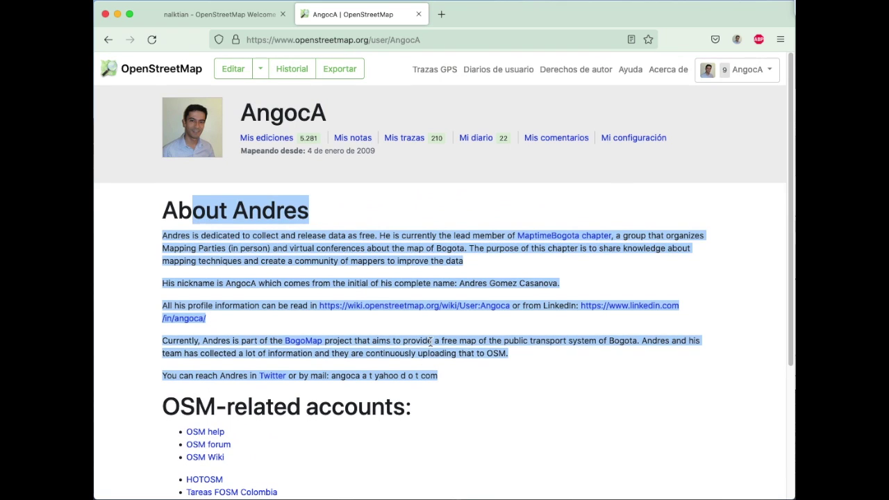
{"action": "left_click", "coordinate": [420, 15]}
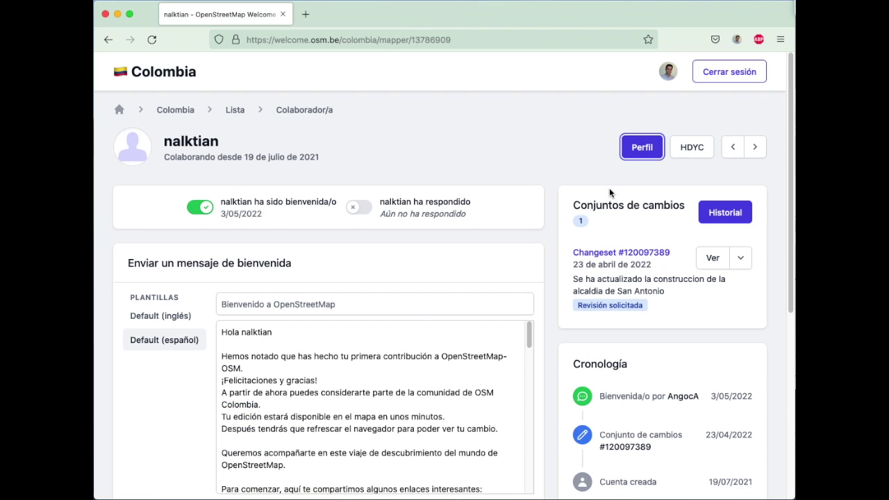
Open the contributor's HDYC page and log in with the OpenStreetMap account to get the mapper's details
{"action": "left_click", "coordinate": [697, 158]}
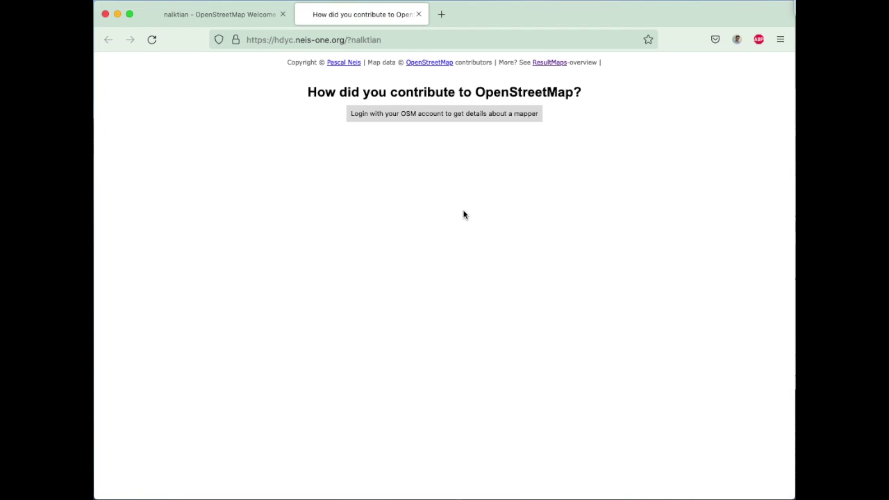
{"action": "left_click", "coordinate": [462, 114]}
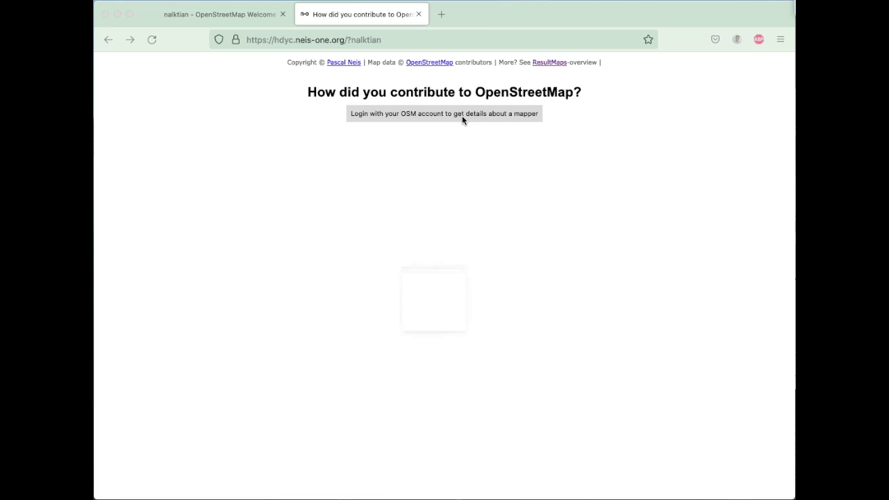
{"action": "left_click", "coordinate": [320, 359]}
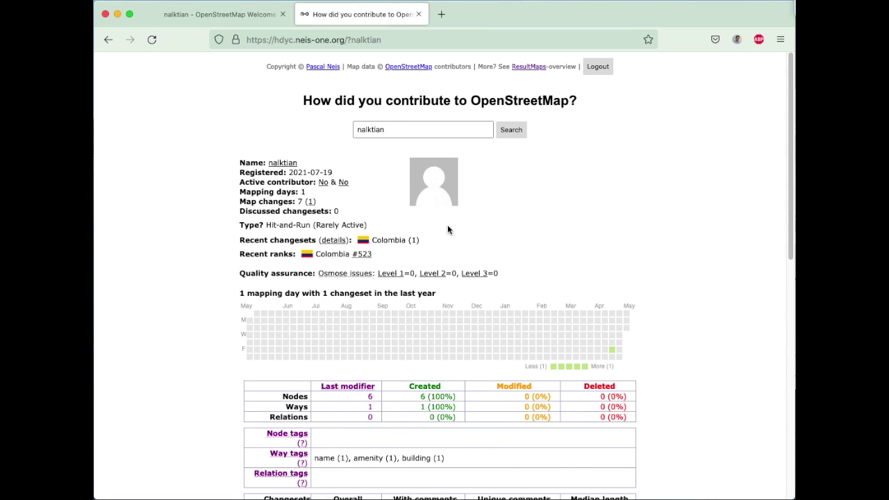
Examine the contributor's HDYC mapping-day calendar, node, way and relation table, tags, first and latest changeset maps, and editors used
{"action": "mouse_move", "coordinate": [612, 350]}
{"action": "left_click", "coordinate": [312, 402]}
{"action": "left_click_drag", "start_coordinate": [312, 401], "coordinate": [490, 425]}
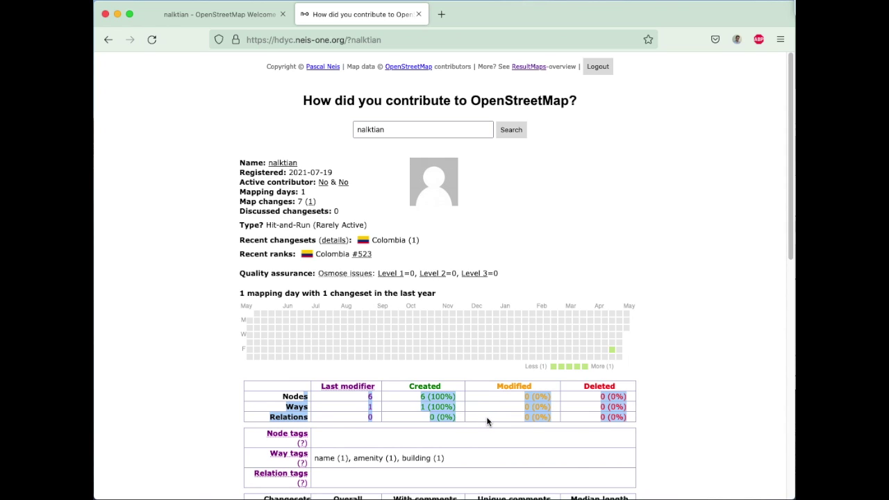
{"action": "scroll", "coordinate": [486, 418], "scroll_direction": "down", "scroll_amount": 8}
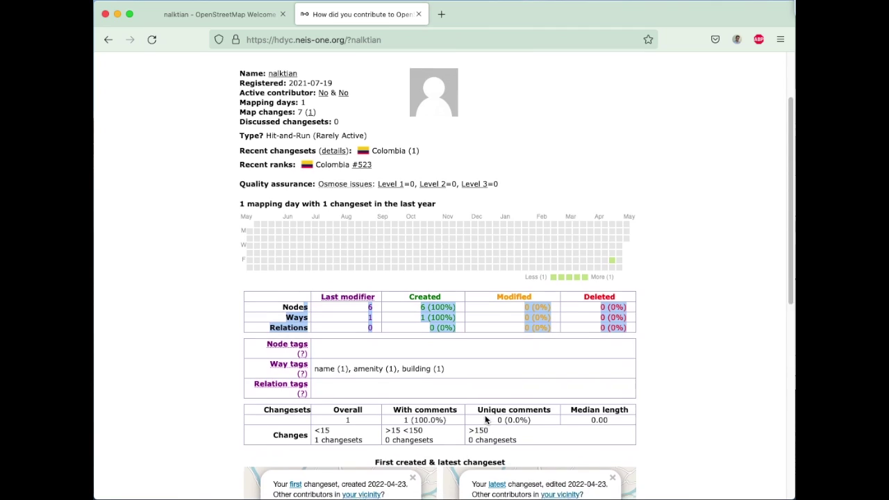
{"action": "scroll", "coordinate": [697, 189], "scroll_direction": "down", "scroll_amount": 2}
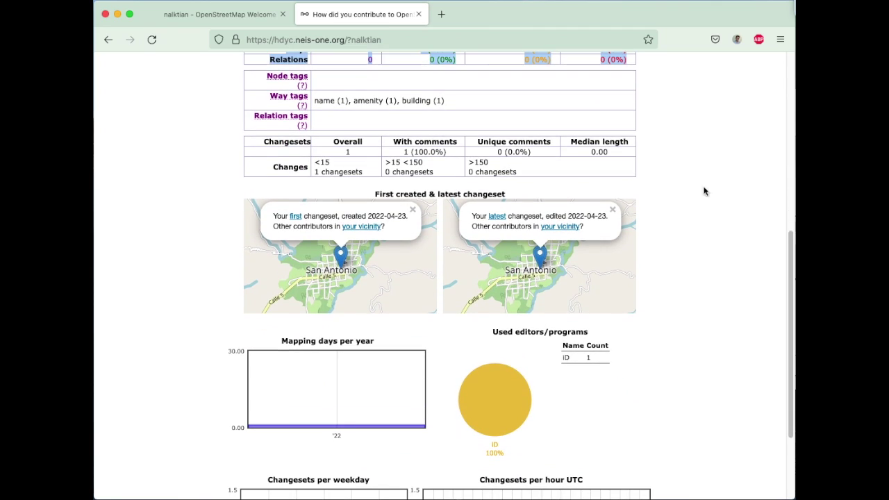
{"action": "scroll", "coordinate": [721, 222], "scroll_direction": "down", "scroll_amount": 1}
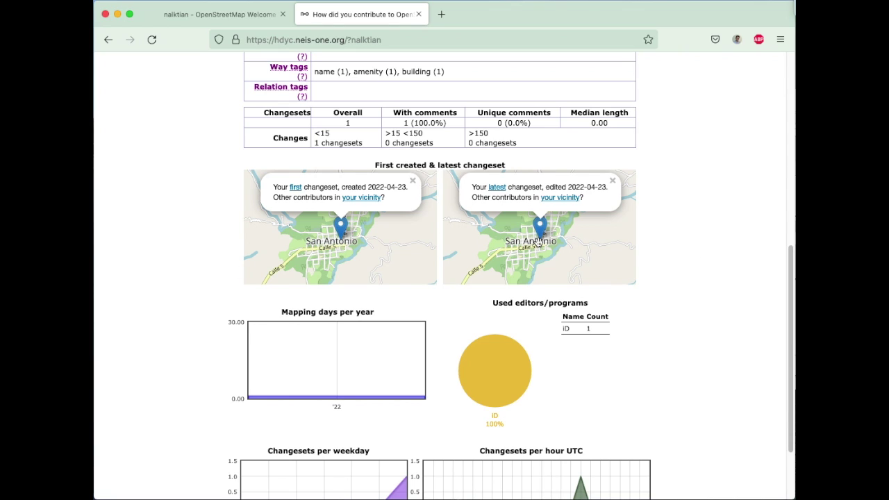
Check the HDYC changeset charts by weekday, hour and country, and view changeset 120097389 from the contributor's OpenStreetMap history
{"action": "scroll", "coordinate": [539, 243], "scroll_direction": "down", "scroll_amount": 3}
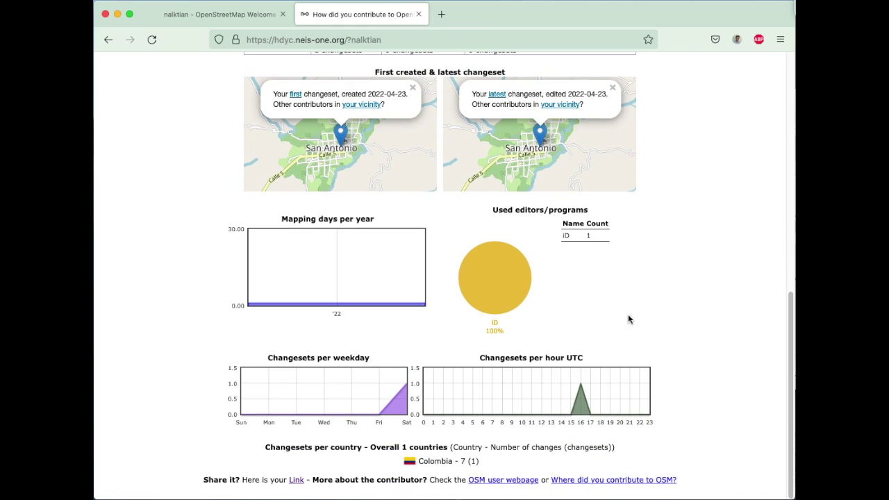
{"action": "left_click", "coordinate": [418, 14]}
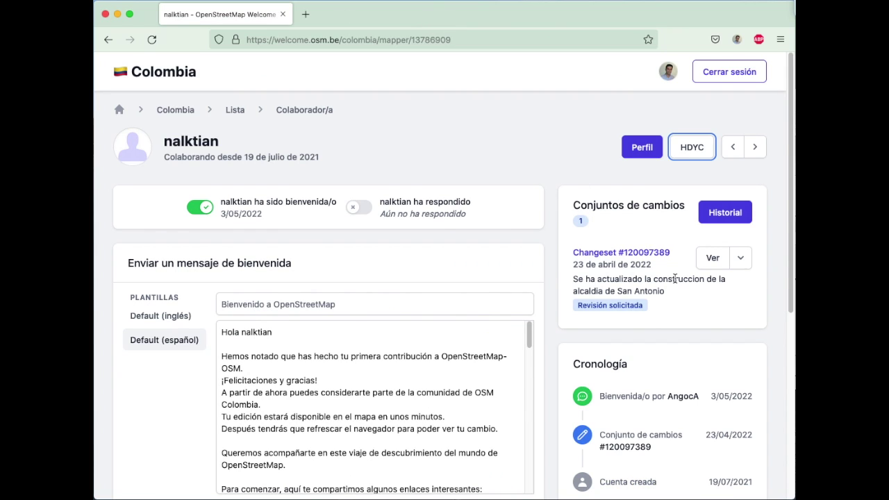
{"action": "left_click", "coordinate": [726, 212]}
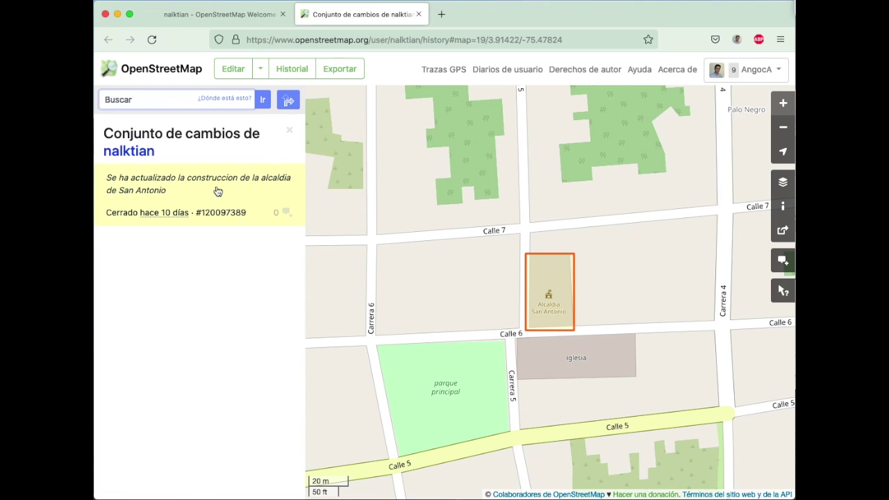
{"action": "left_click", "coordinate": [567, 294]}
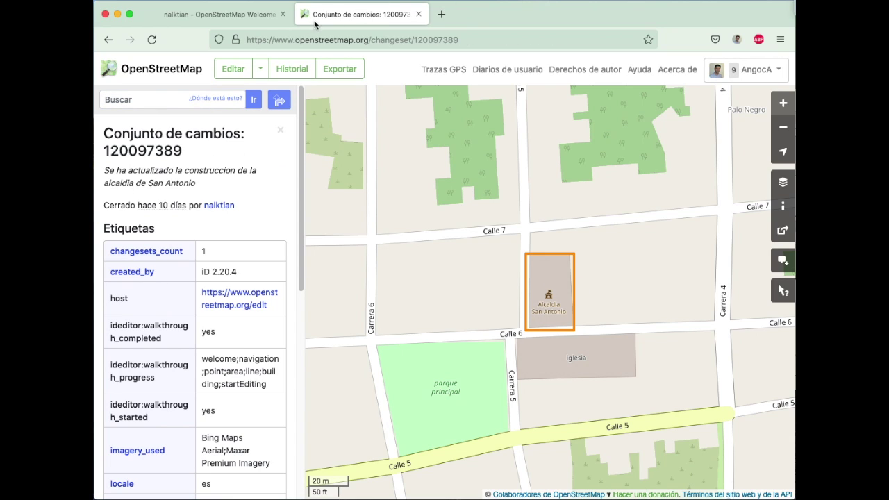
{"action": "left_click", "coordinate": [419, 14]}
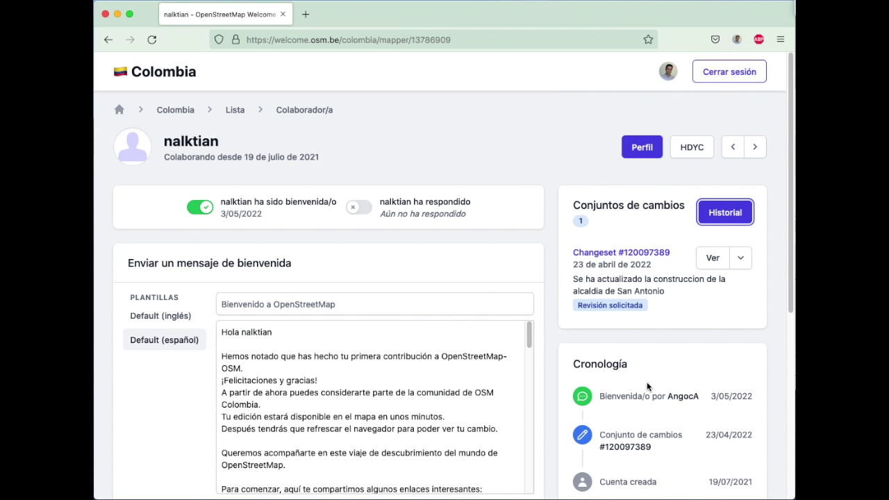
Open changeset 120097389 in OSMCha, achavi and OpenStreetMap as separate pages, returning to the contributor's welcome page
{"action": "left_click", "coordinate": [739, 261]}
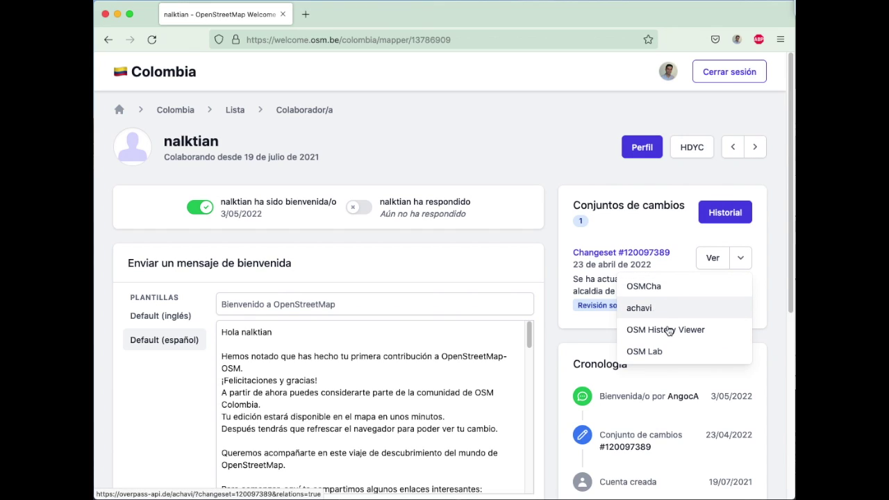
{"action": "left_click", "coordinate": [659, 290]}
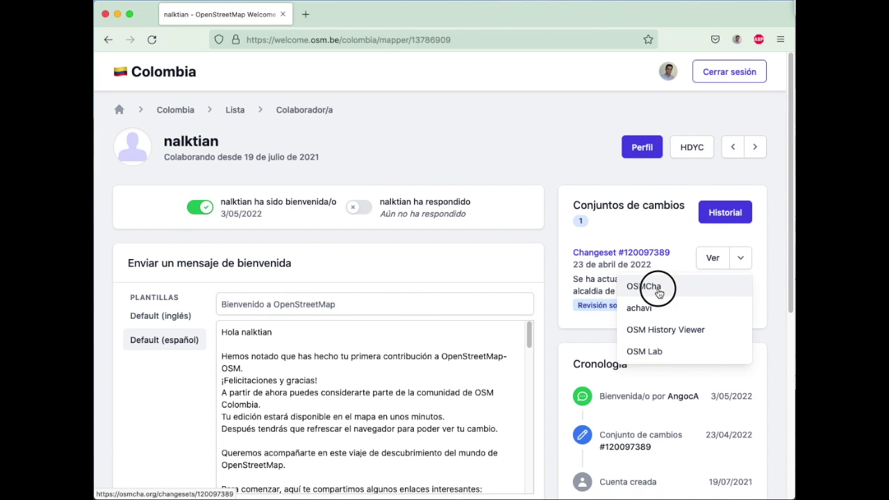
{"action": "left_click", "coordinate": [264, 15]}
{"action": "left_click", "coordinate": [740, 258]}
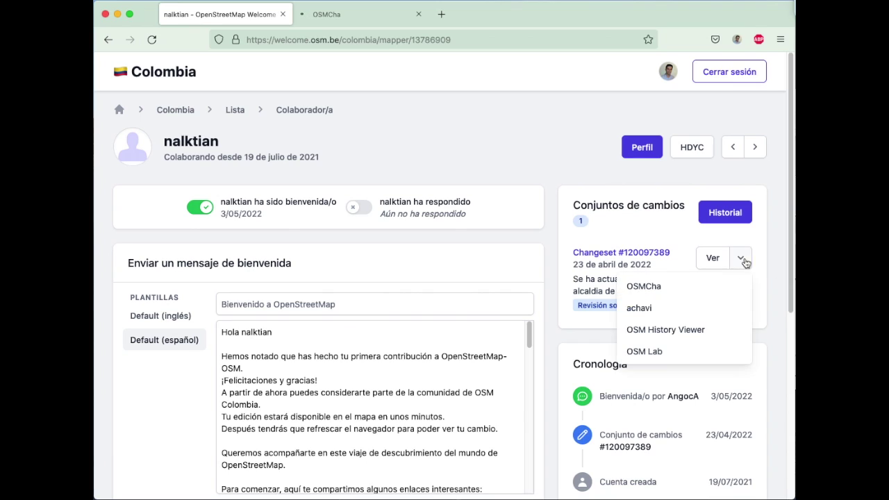
{"action": "left_click", "coordinate": [669, 312]}
{"action": "left_click", "coordinate": [219, 11]}
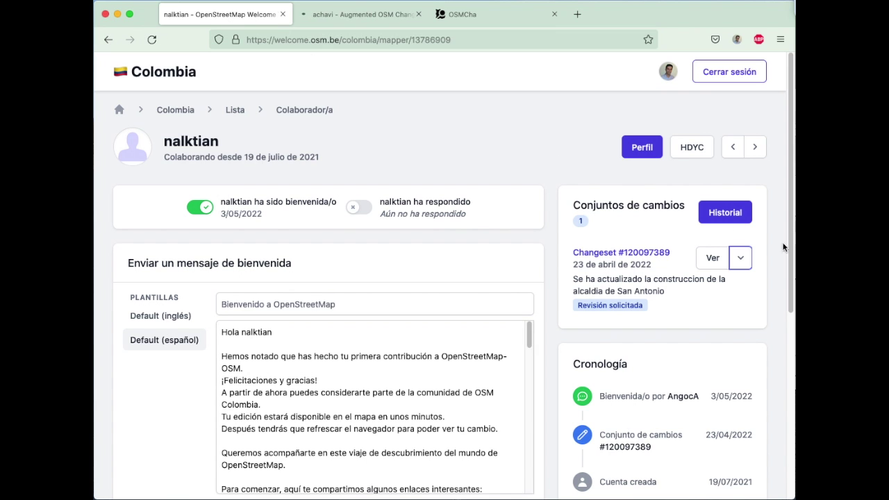
{"action": "left_click", "coordinate": [714, 261]}
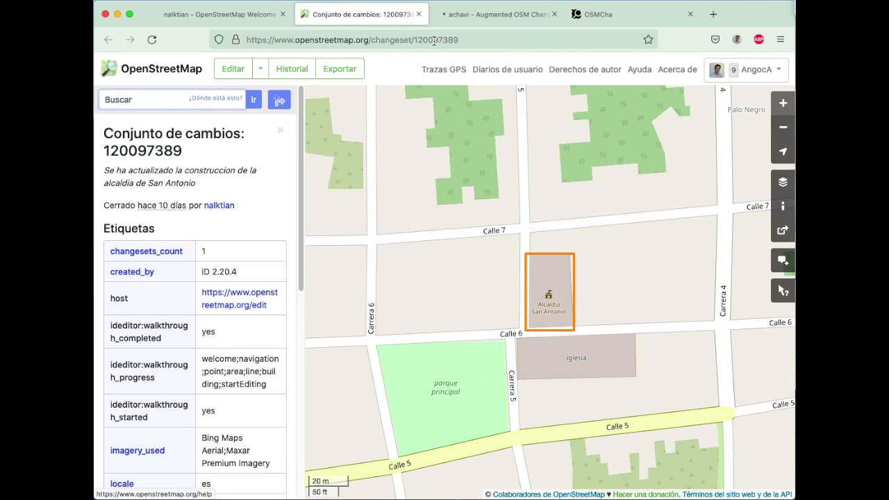
{"action": "left_click", "coordinate": [267, 19]}
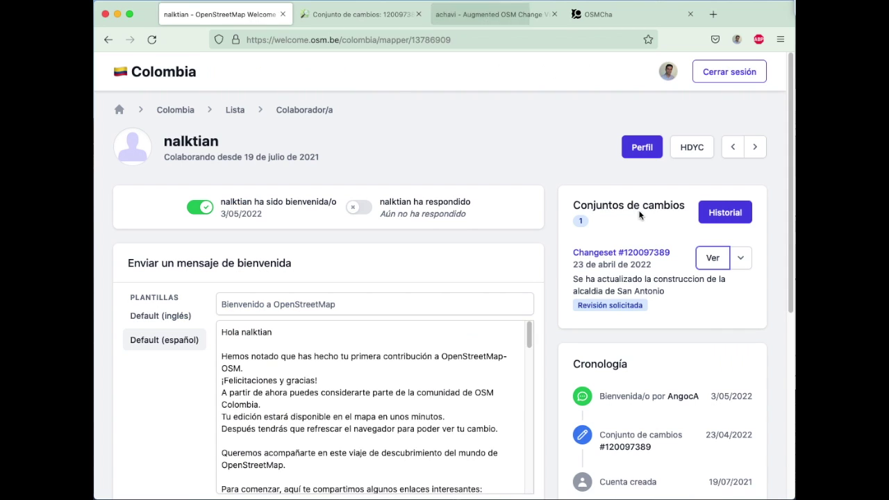
View the changeset on OpenStreetMap and in achavi, and sign in to OSMCha with the OpenStreetMap account to display it
{"action": "left_click", "coordinate": [358, 15]}
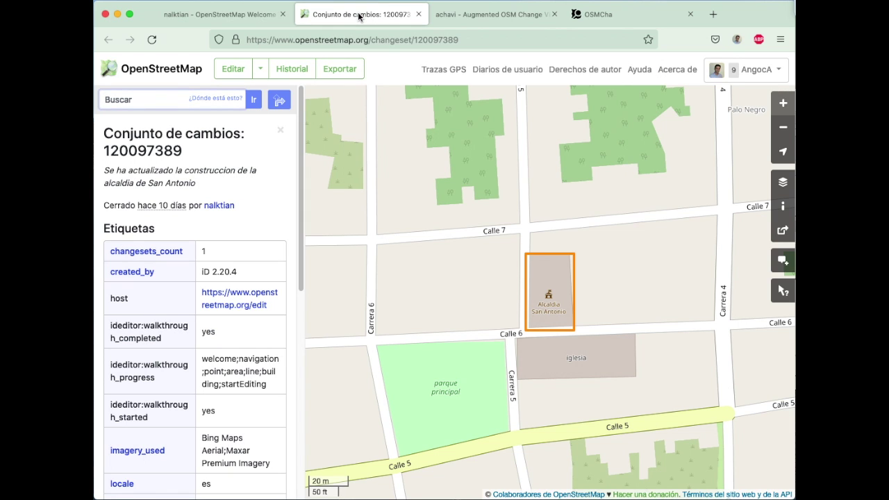
{"action": "left_click", "coordinate": [490, 19]}
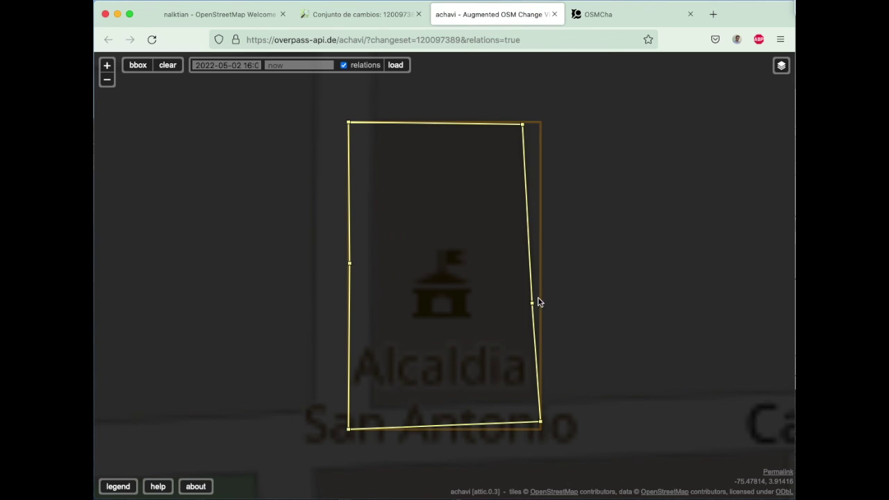
{"action": "left_click", "coordinate": [606, 14]}
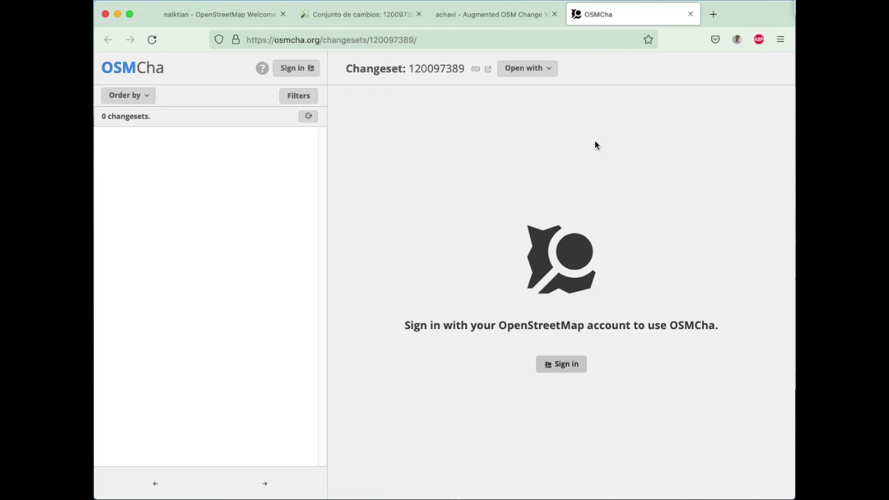
{"action": "left_click", "coordinate": [580, 366]}
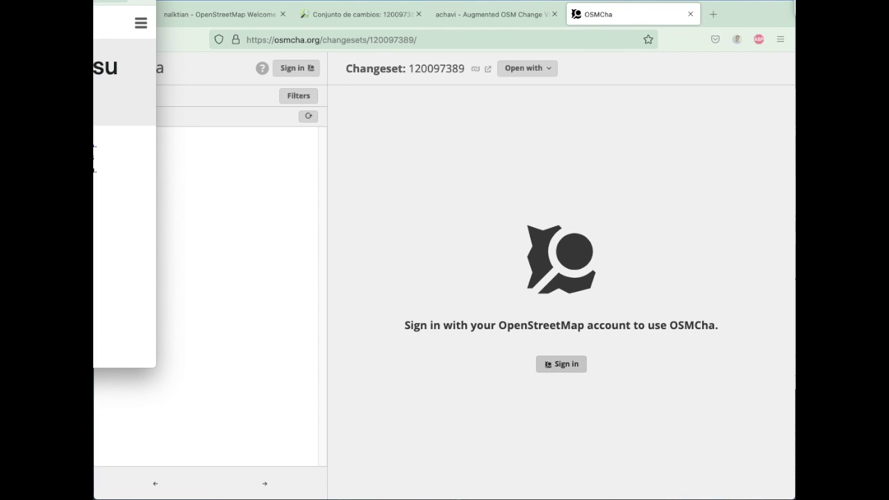
{"action": "left_click", "coordinate": [271, 319]}
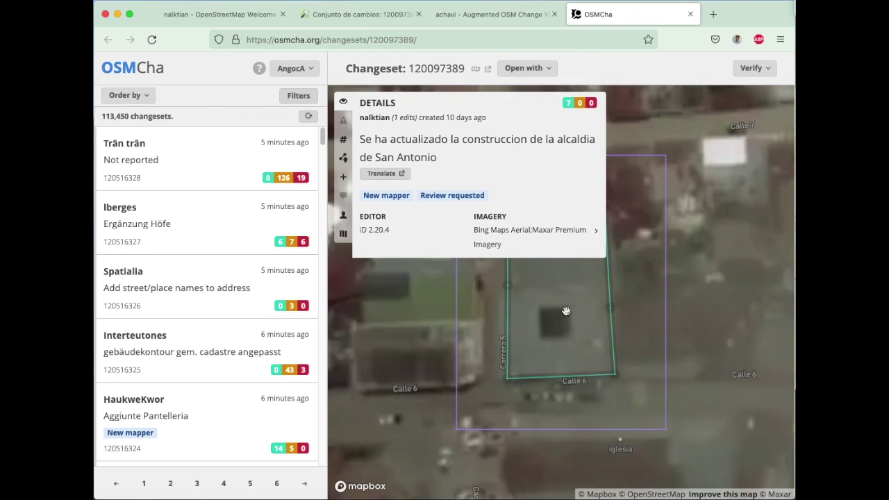
Compare the achavi view of the changeset with the OpenStreetMap one and return to the contributor's welcome page
{"action": "left_click", "coordinate": [500, 14]}
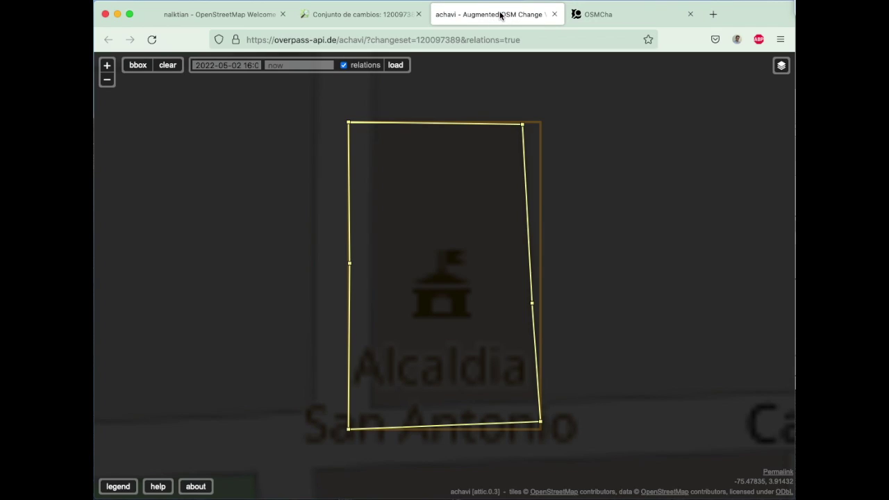
{"action": "left_click", "coordinate": [314, 14]}
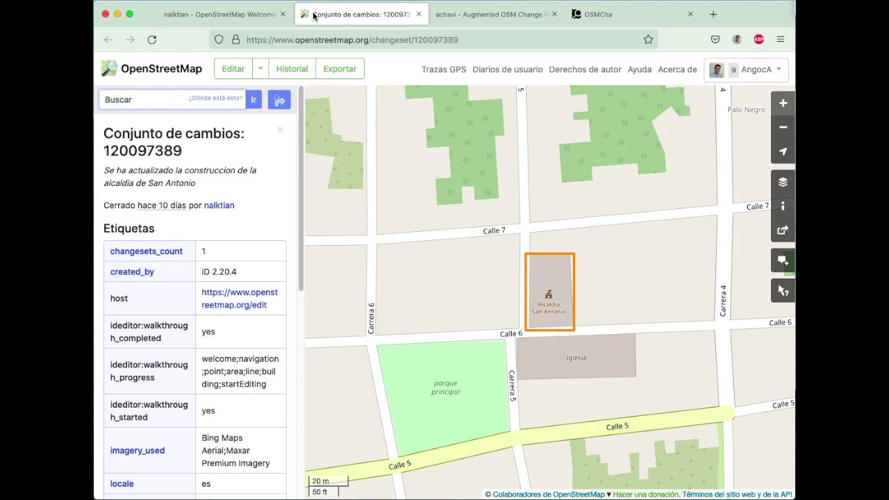
{"action": "left_click", "coordinate": [251, 21]}
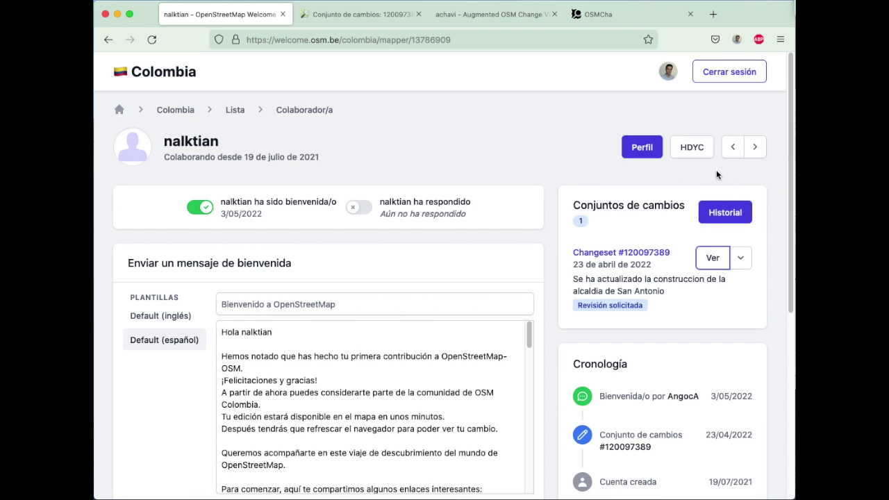
Browse the neighbouring contributors and go to the one not yet welcomed who joined on 23 April 2022
{"action": "left_click", "coordinate": [762, 148]}
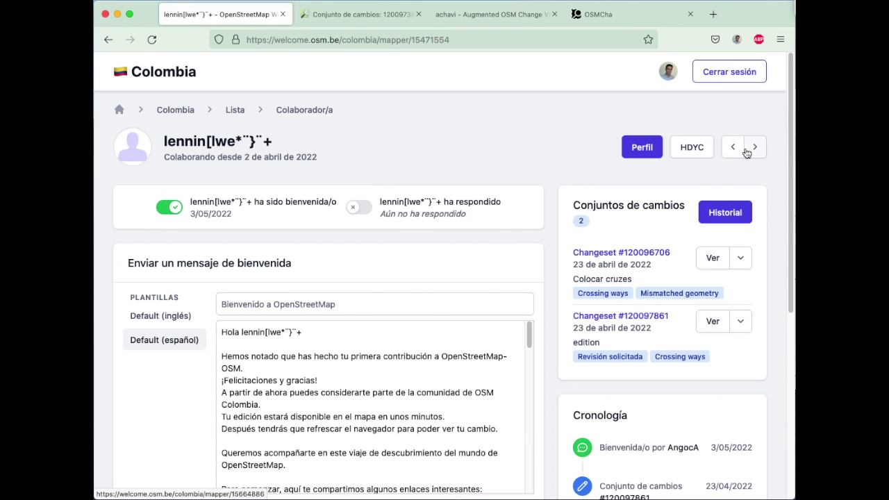
{"action": "left_click", "coordinate": [733, 149]}
{"action": "left_click", "coordinate": [733, 148]}
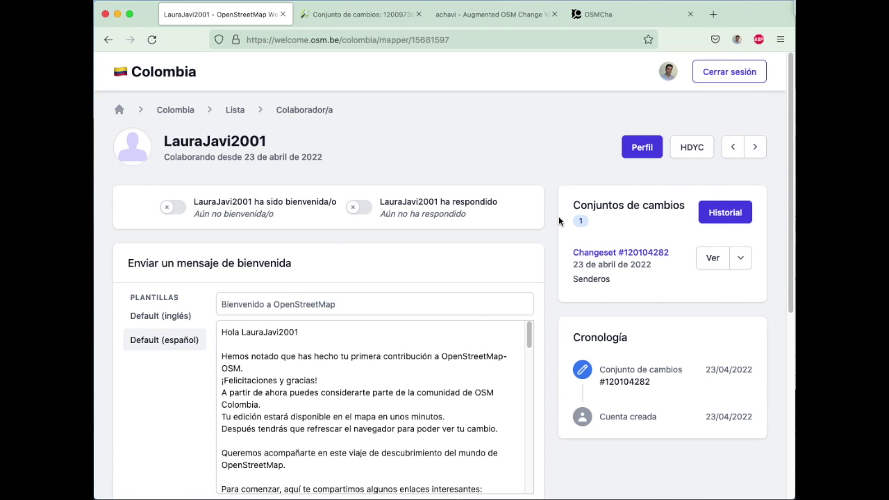
Send this contributor the Spanish "Bienvenido a OpenStreetMap" message and mark them as welcomed
{"action": "scroll", "coordinate": [559, 222], "scroll_direction": "down", "scroll_amount": 2}
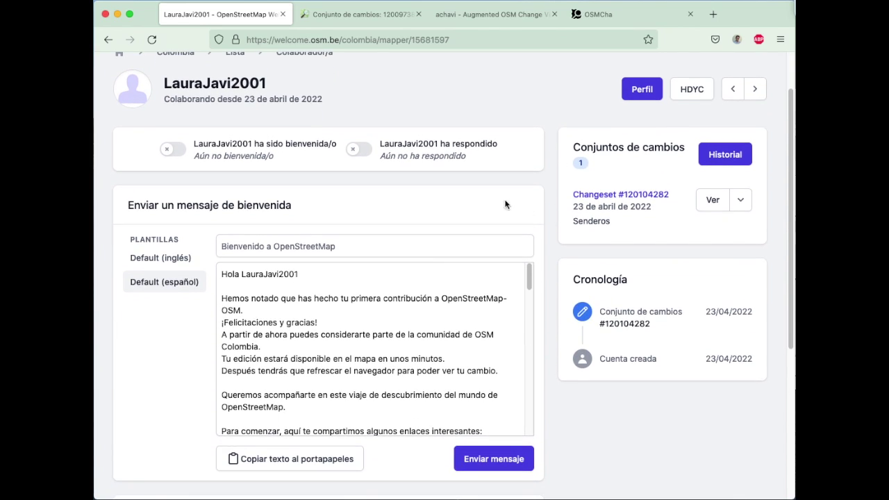
{"action": "double_click", "coordinate": [603, 221]}
{"action": "left_click", "coordinate": [502, 458]}
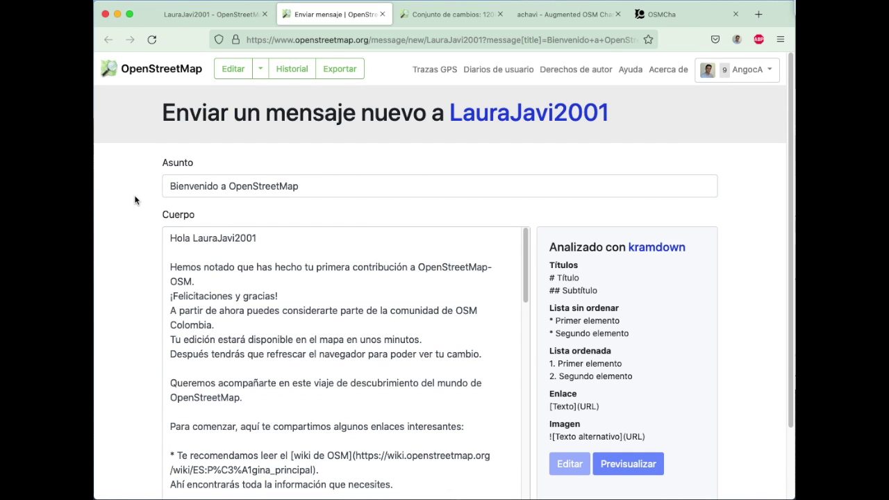
{"action": "scroll", "coordinate": [135, 200], "scroll_direction": "down", "scroll_amount": 2}
{"action": "left_click", "coordinate": [189, 475]}
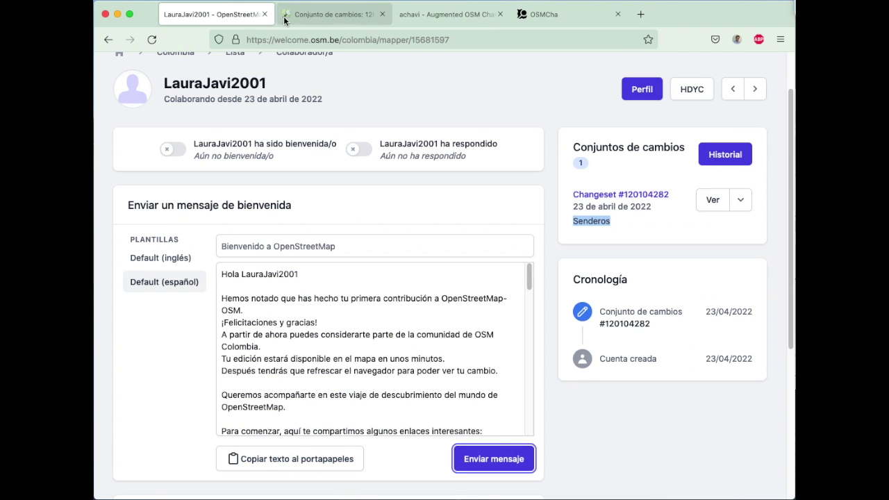
{"action": "left_click", "coordinate": [382, 14]}
{"action": "left_click", "coordinate": [176, 153]}
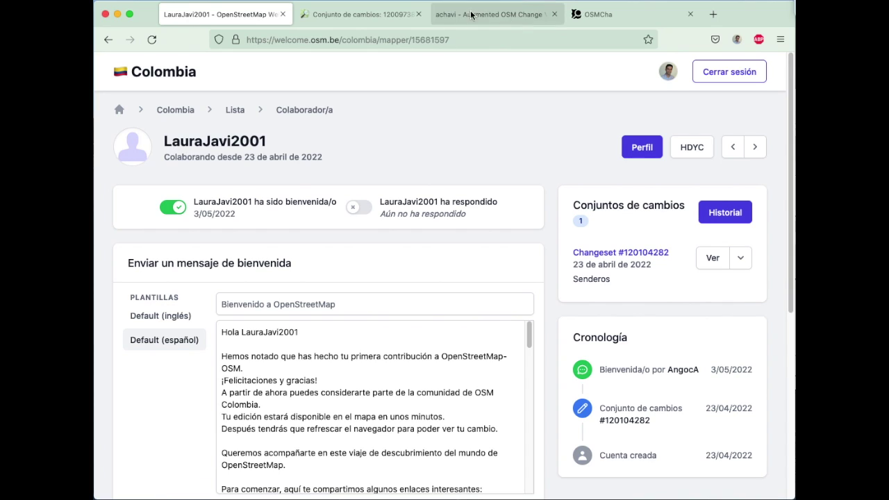
Close the leftover OpenStreetMap, achavi and OSMCha pages for changeset 120097389
{"action": "left_click", "coordinate": [392, 13]}
{"action": "left_click", "coordinate": [418, 14]}
{"action": "left_click", "coordinate": [418, 14]}
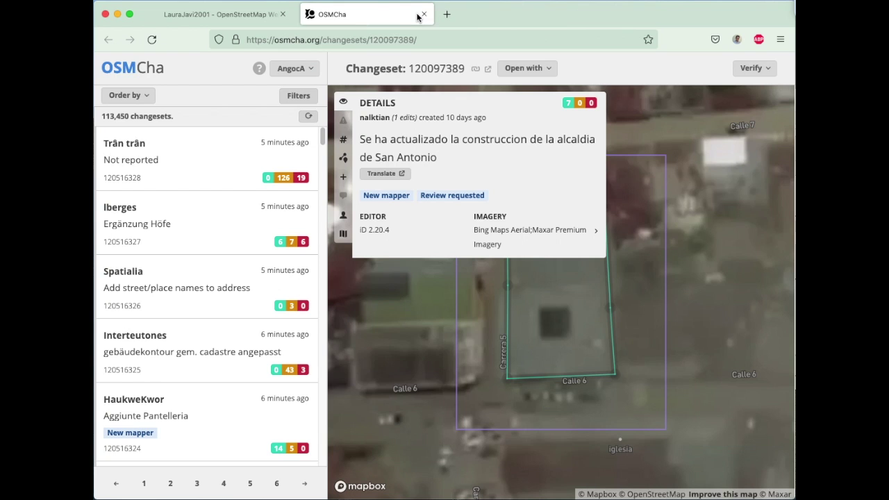
{"action": "left_click", "coordinate": [418, 13]}
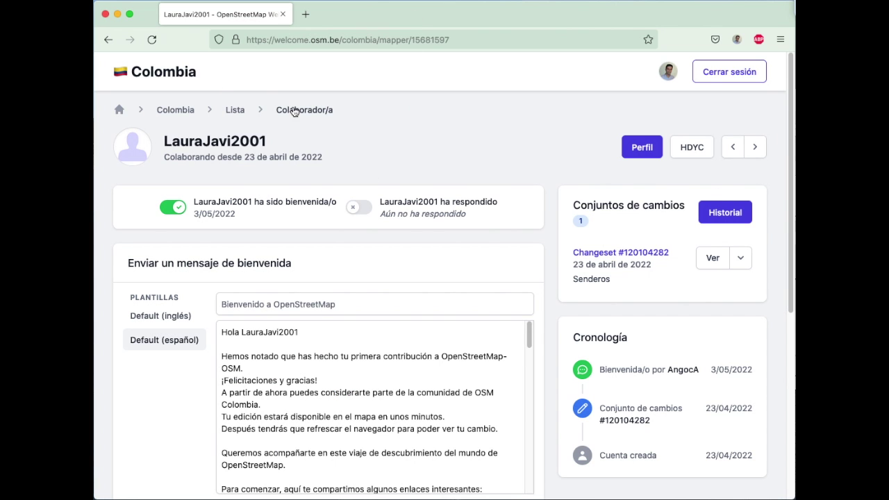
Return to the Colombia contributor list, switch it to April 2022 and find the contributors not yet welcomed after 23 April
{"action": "left_click", "coordinate": [238, 111]}
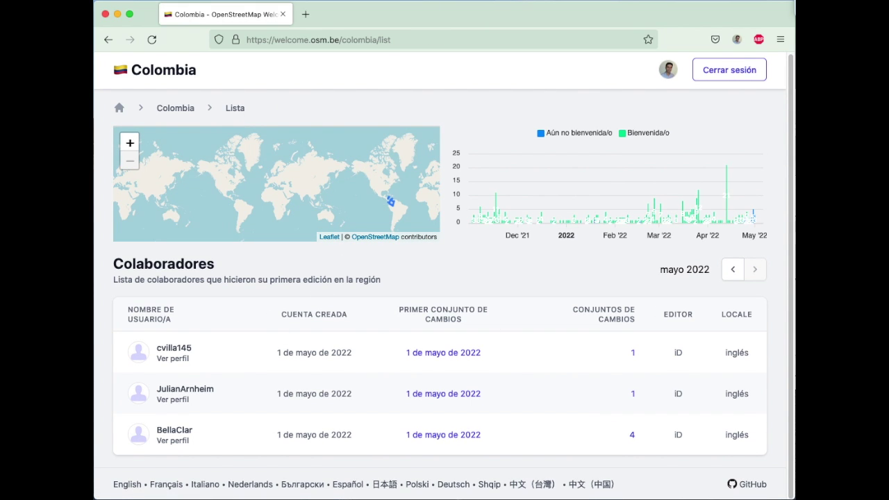
{"action": "left_click", "coordinate": [732, 271]}
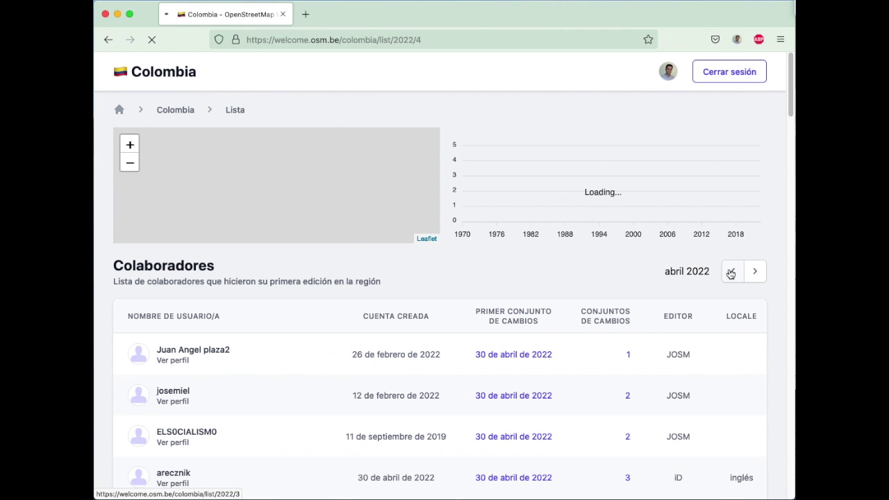
{"action": "scroll", "coordinate": [776, 231], "scroll_direction": "down", "scroll_amount": 5}
{"action": "scroll", "coordinate": [775, 231], "scroll_direction": "down", "scroll_amount": 4}
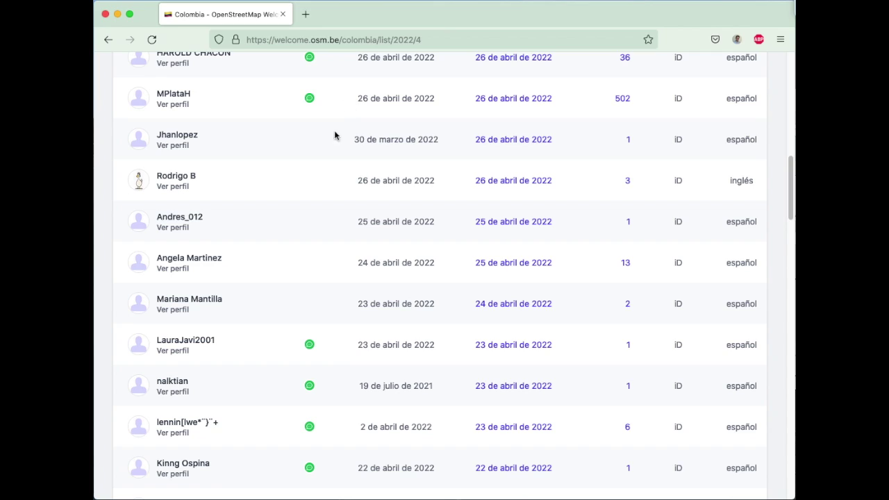
Open the five unwelcomed contributors with first changesets from 24 to 26 April 2022 as separate pages, and display the earliest one's page
{"action": "right_click", "coordinate": [193, 300]}
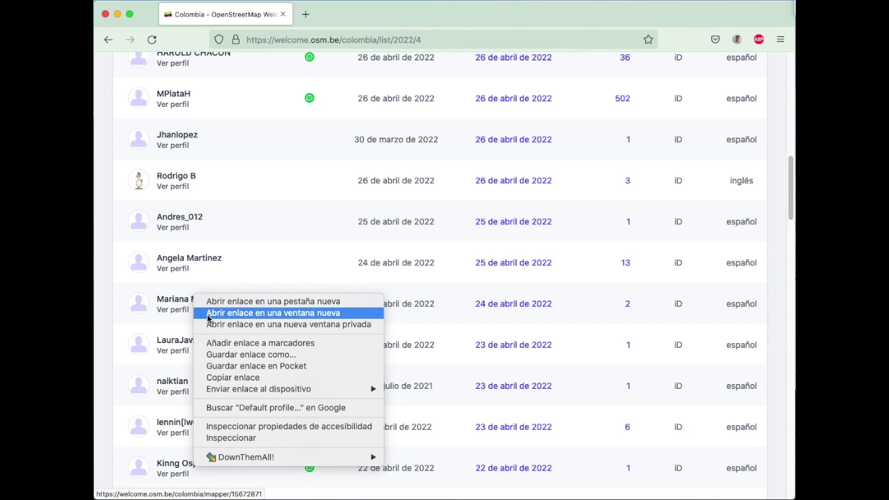
{"action": "left_click", "coordinate": [211, 305]}
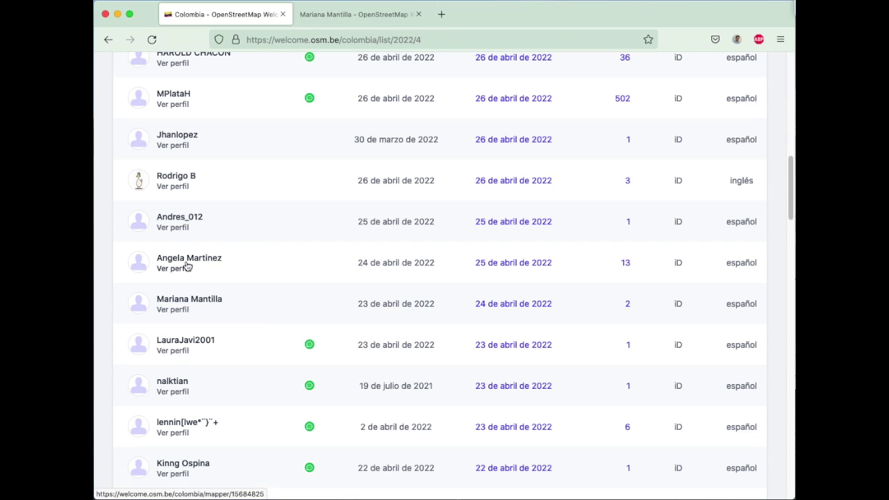
{"action": "middle_click", "coordinate": [186, 266]}
{"action": "middle_click", "coordinate": [182, 224]}
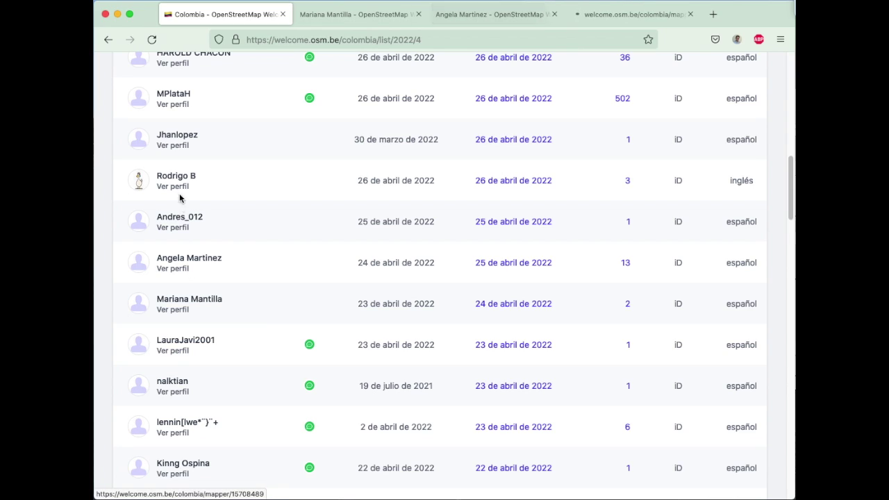
{"action": "middle_click", "coordinate": [179, 177]}
{"action": "middle_click", "coordinate": [177, 142]}
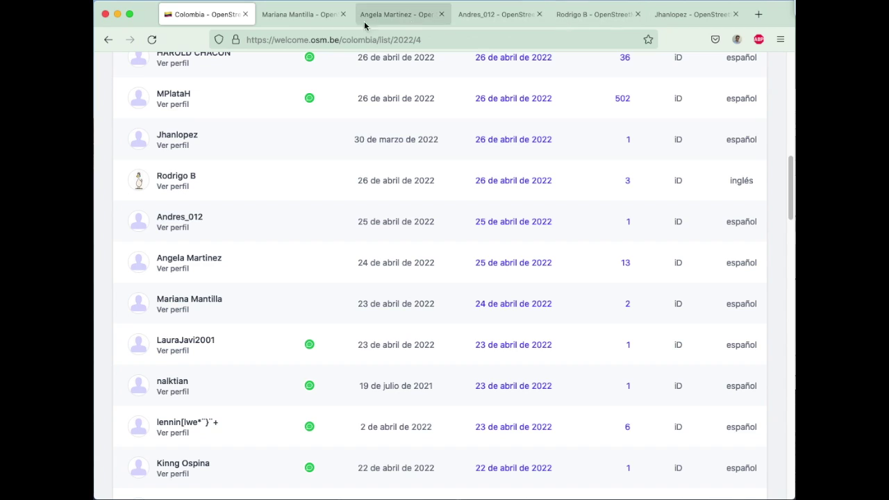
{"action": "left_click", "coordinate": [314, 20]}
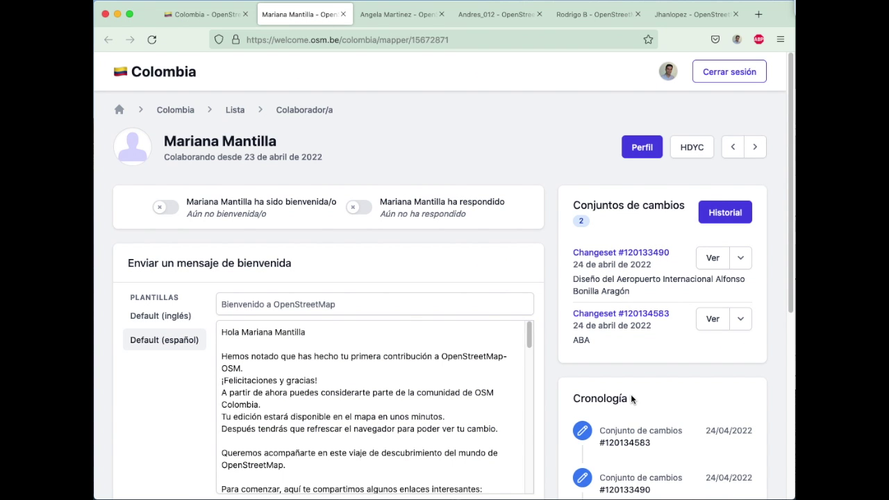
Read the two changeset comments of the contributor active since 23 April 2022 and open their Spanish welcome message draft
{"action": "left_click_drag", "start_coordinate": [599, 280], "coordinate": [627, 291]}
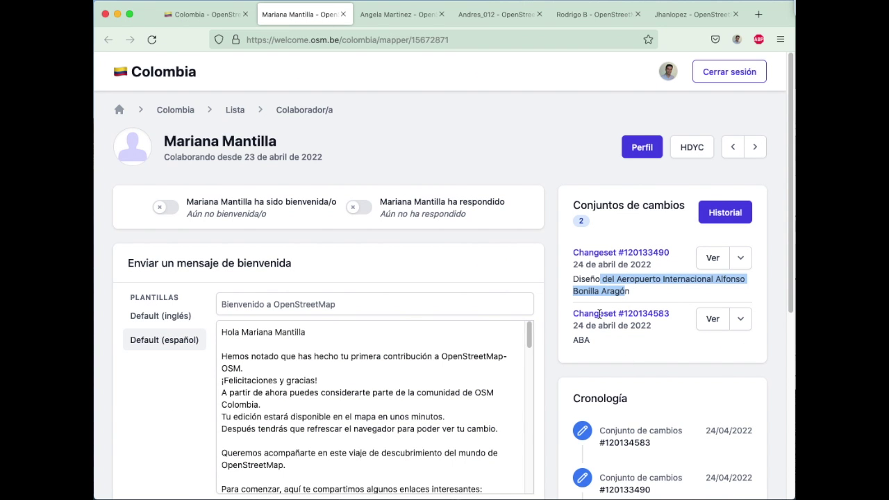
{"action": "left_click_drag", "start_coordinate": [582, 335], "coordinate": [593, 327]}
{"action": "scroll", "coordinate": [593, 326], "scroll_direction": "down", "scroll_amount": 3}
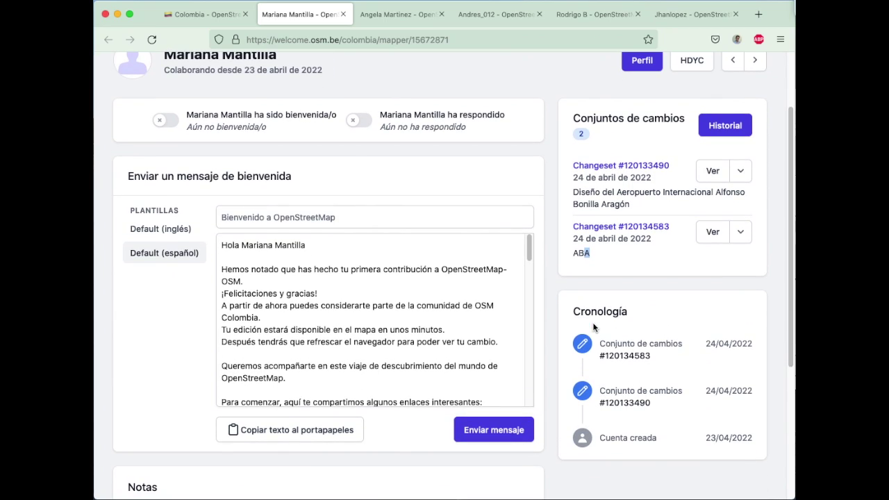
{"action": "left_click", "coordinate": [494, 430]}
Read through the changeset comments of the contributor active since 24 April 2022 and open their Spanish welcome message draft
{"action": "left_click", "coordinate": [442, 14]}
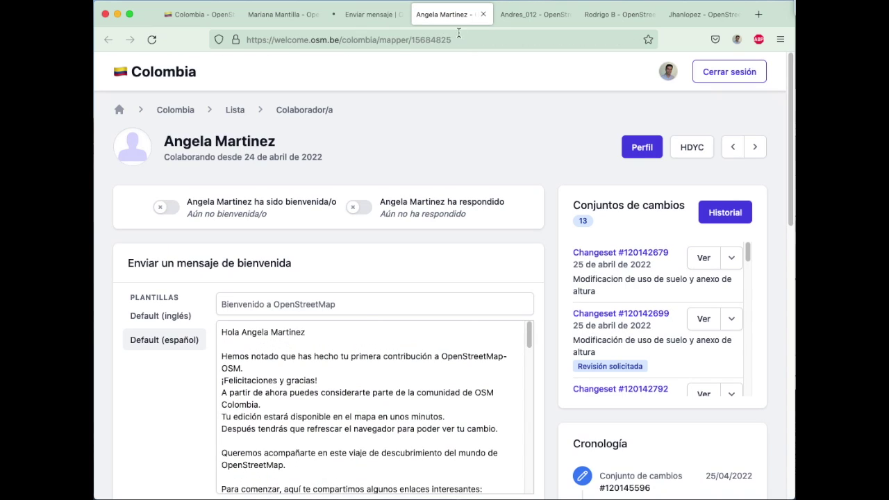
{"action": "triple_click", "coordinate": [597, 287]}
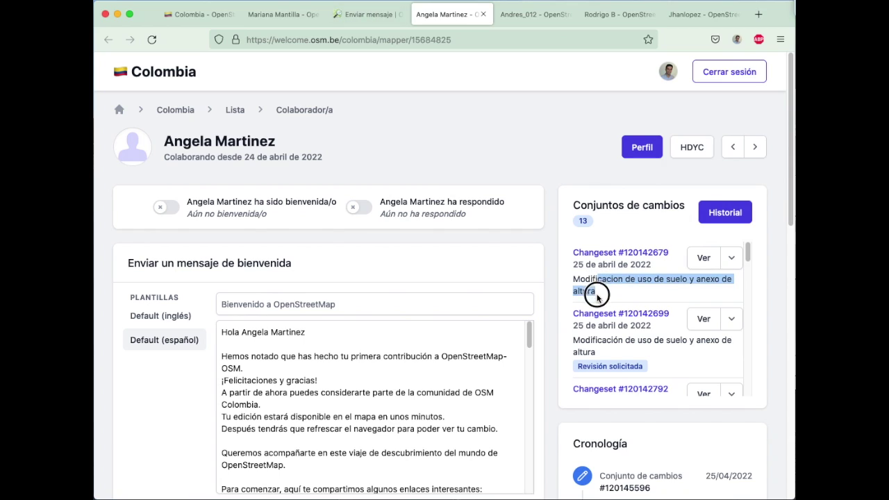
{"action": "left_click", "coordinate": [588, 340]}
{"action": "left_click_drag", "start_coordinate": [588, 339], "coordinate": [595, 352]}
{"action": "scroll", "coordinate": [594, 350], "scroll_direction": "down", "scroll_amount": 5}
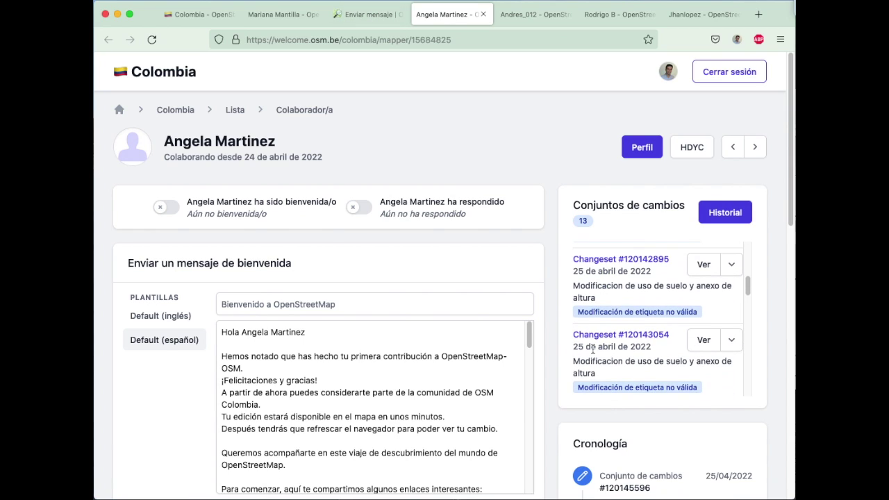
{"action": "scroll", "coordinate": [593, 351], "scroll_direction": "down", "scroll_amount": 3}
{"action": "scroll", "coordinate": [592, 352], "scroll_direction": "down", "scroll_amount": 4}
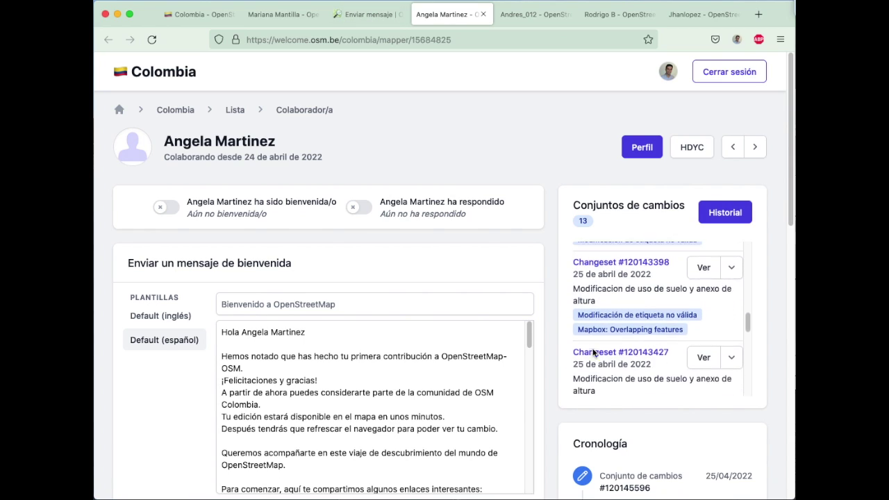
{"action": "scroll", "coordinate": [593, 351], "scroll_direction": "down", "scroll_amount": 6}
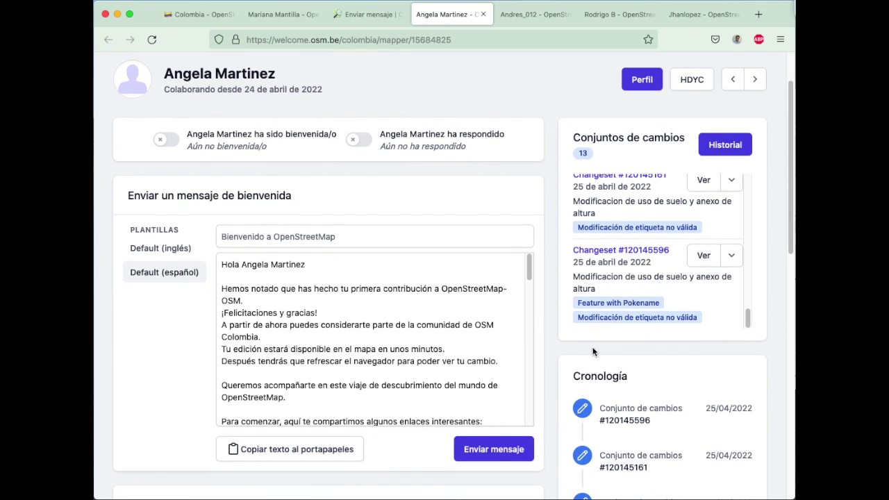
{"action": "left_click", "coordinate": [486, 446]}
Add "Finalmente, te recomiendo que como parte de tus mensajes de guardado, seas más explícita o al menos uses mensajes diferentes." before the closing line
{"action": "scroll", "coordinate": [404, 391], "scroll_direction": "down", "scroll_amount": 5}
{"action": "scroll", "coordinate": [404, 391], "scroll_direction": "down", "scroll_amount": 8}
{"action": "scroll", "coordinate": [537, 316], "scroll_direction": "down", "scroll_amount": 1}
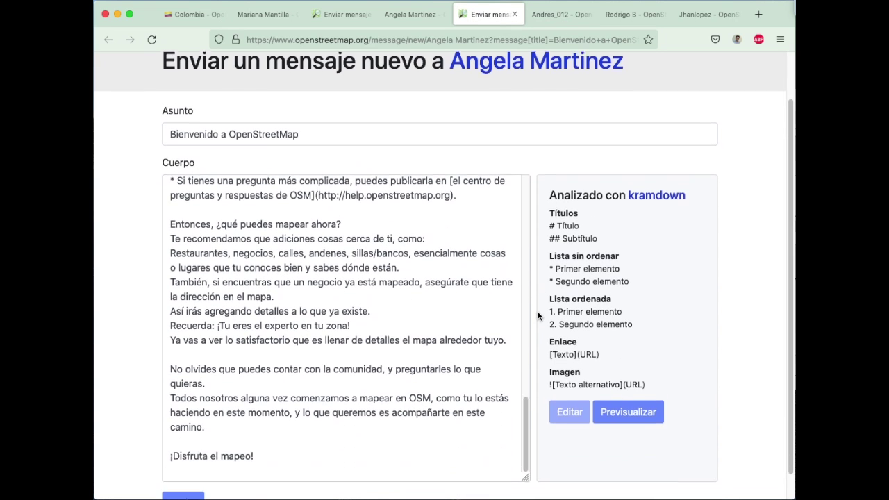
{"action": "scroll", "coordinate": [537, 316], "scroll_direction": "down", "scroll_amount": 1}
{"action": "left_click", "coordinate": [227, 397]}
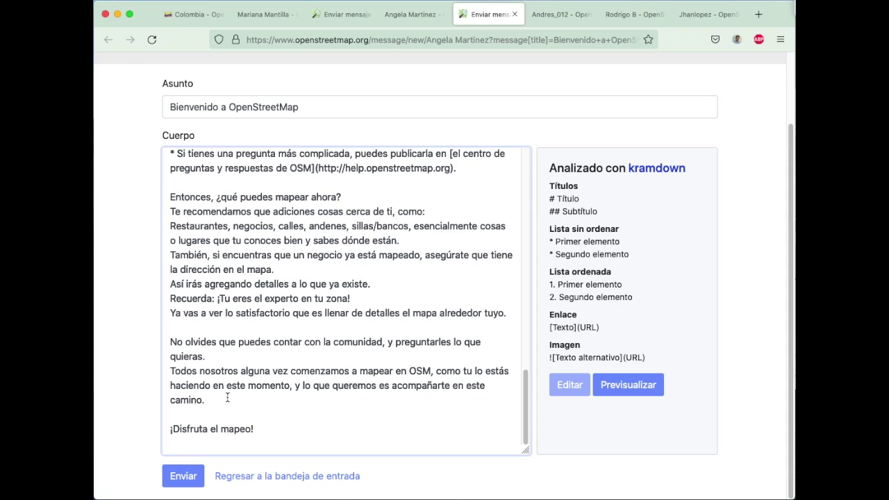
{"action": "key", "text": "Return"}
{"action": "key", "text": "Return"}
{"action": "type", "text": "Finalmente"}
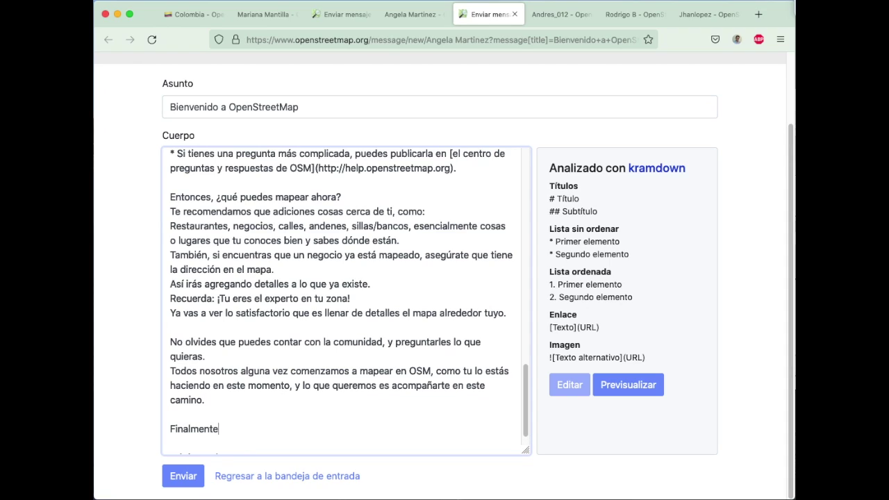
{"action": "type", "text": ", te recomiendo que como parte d"}
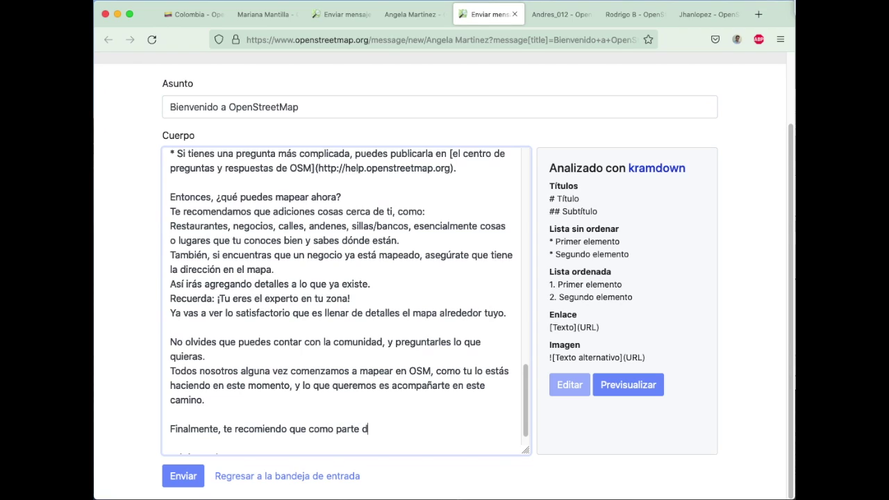
{"action": "type", "text": "e tus mensajes de guardado, seas más explícita"}
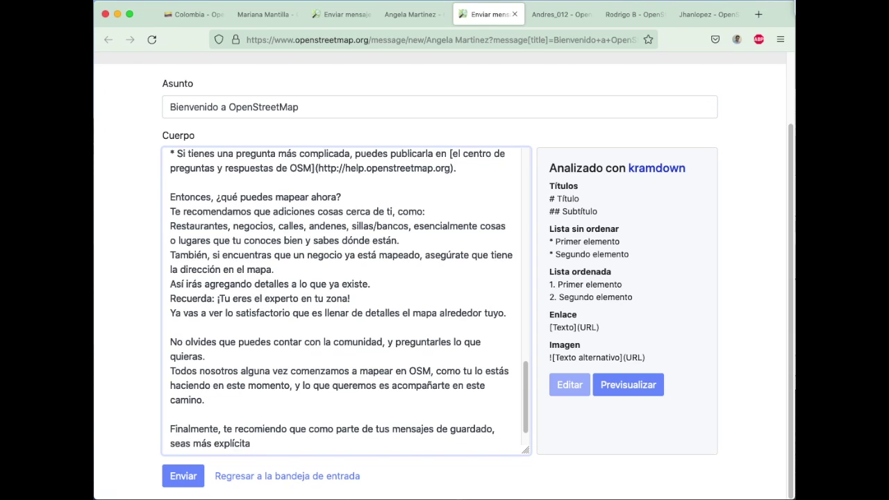
{"action": "type", "text": " o al menos usese emoj"}
{"action": "key", "text": "BackSpace"}
{"action": "key", "text": "BackSpace"}
{"action": "key", "text": "BackSpace"}
{"action": "key", "text": "BackSpace"}
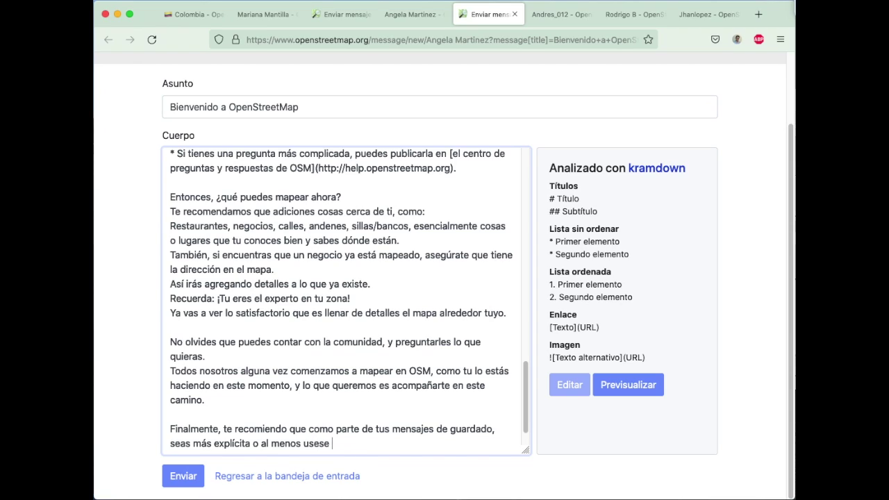
{"action": "type", "text": "mensajes diferentes."}
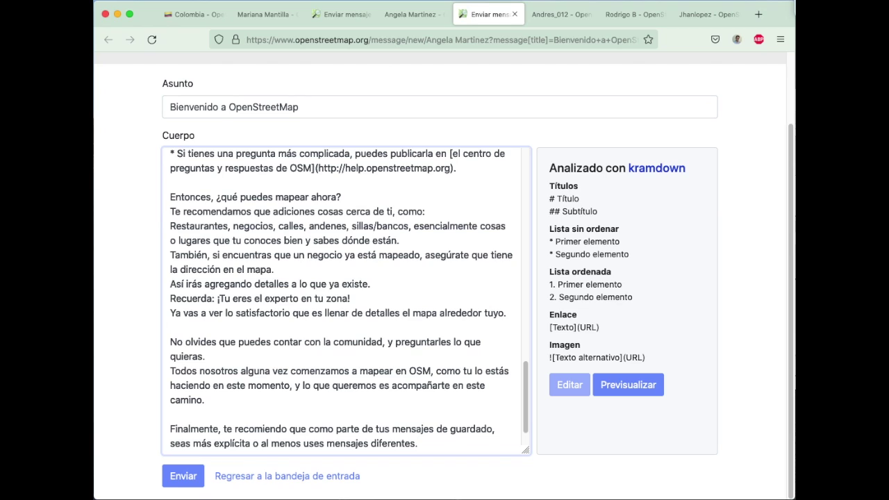
Read the comment of changeset 120185397 on the 25 April contributor's page and open their Spanish welcome message draft
{"action": "left_click", "coordinate": [563, 16]}
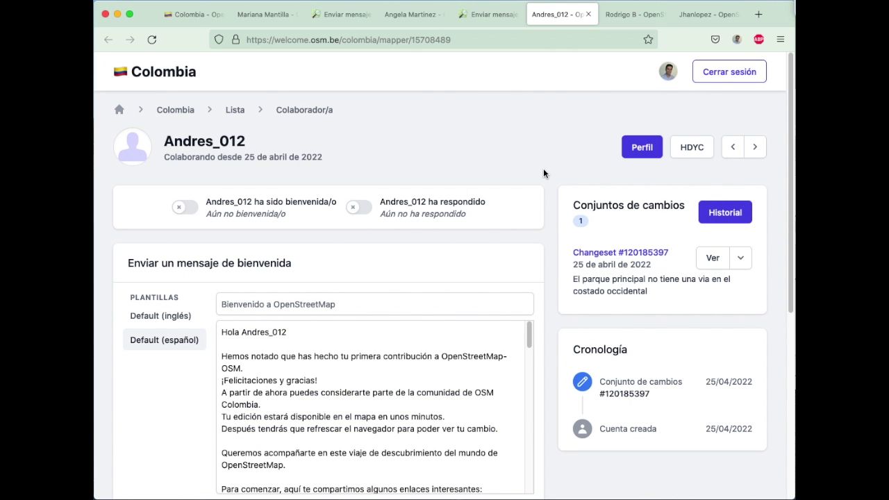
{"action": "scroll", "coordinate": [543, 168], "scroll_direction": "down", "scroll_amount": 2}
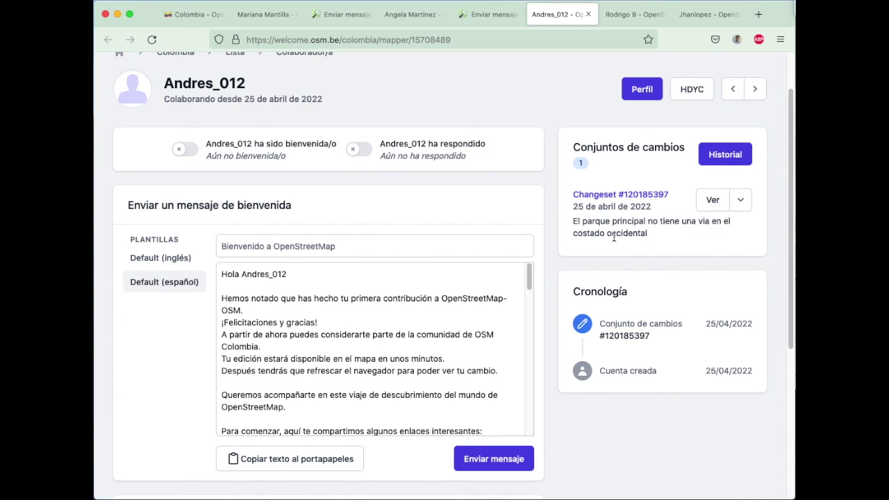
{"action": "left_click_drag", "start_coordinate": [611, 220], "coordinate": [647, 236]}
{"action": "left_click", "coordinate": [504, 469]}
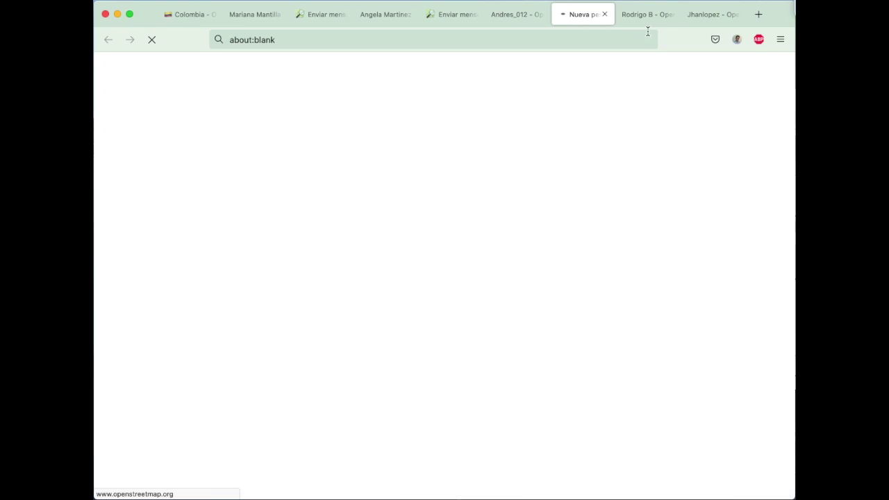
Read the comments of changesets 120219974 and 120220376 on the 26 April contributor's page and open their English welcome message draft
{"action": "left_click", "coordinate": [646, 15]}
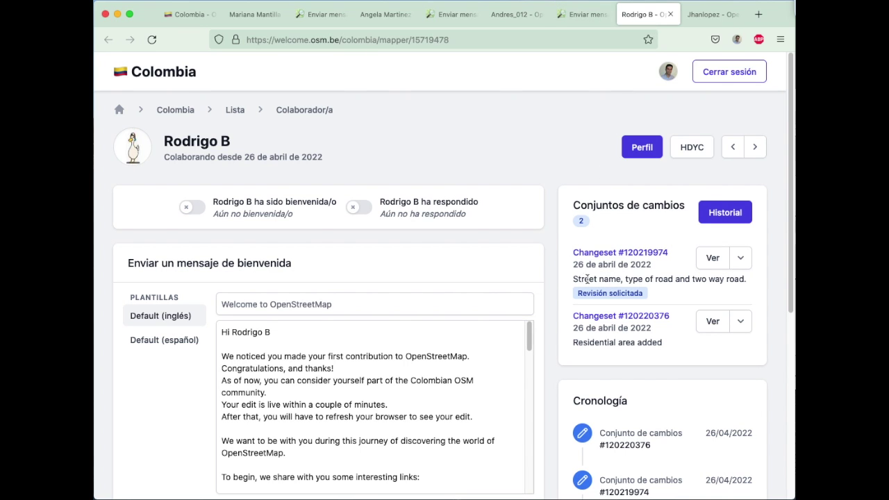
{"action": "left_click_drag", "start_coordinate": [596, 279], "coordinate": [734, 276]}
{"action": "left_click_drag", "start_coordinate": [599, 343], "coordinate": [657, 343]}
{"action": "scroll", "coordinate": [484, 224], "scroll_direction": "down", "scroll_amount": 1}
{"action": "scroll", "coordinate": [483, 223], "scroll_direction": "down", "scroll_amount": 3}
{"action": "left_click", "coordinate": [496, 390]}
Read the comment of changeset 120223416 on the page of the contributor active since 30 March 2022 and open their Spanish welcome message draft
{"action": "left_click", "coordinate": [712, 14]}
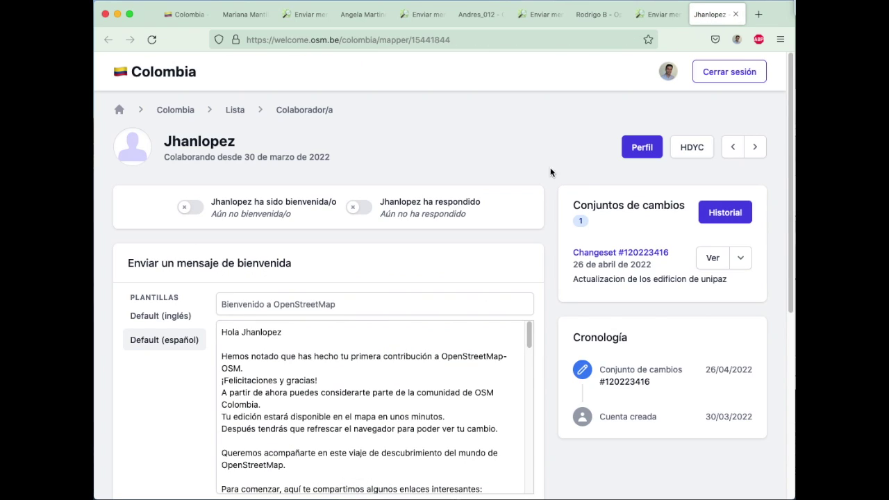
{"action": "scroll", "coordinate": [547, 213], "scroll_direction": "down", "scroll_amount": 3}
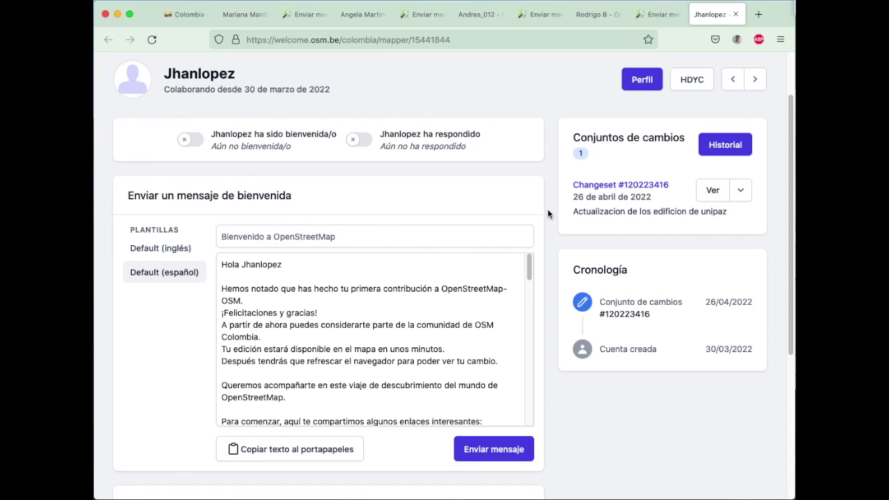
{"action": "scroll", "coordinate": [547, 214], "scroll_direction": "down", "scroll_amount": 1}
{"action": "left_click_drag", "start_coordinate": [585, 173], "coordinate": [639, 167]}
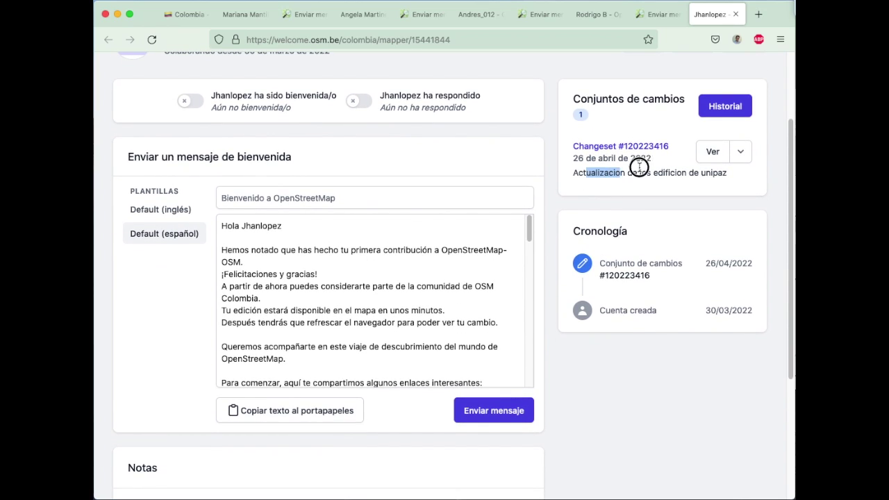
{"action": "left_click", "coordinate": [476, 412]}
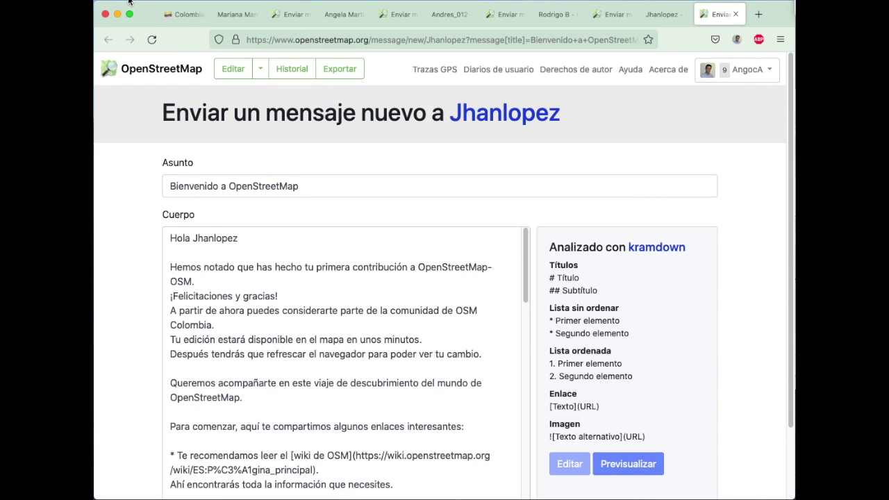
Mark the contributor active since 23 April 2022 as welcomed and send their "Bienvenido a OpenStreetMap" message
{"action": "left_click", "coordinate": [225, 16]}
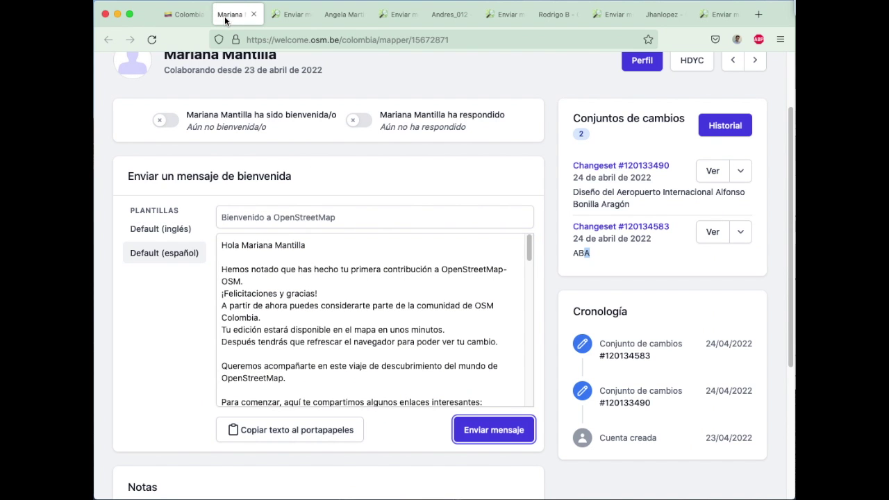
{"action": "left_click", "coordinate": [162, 130]}
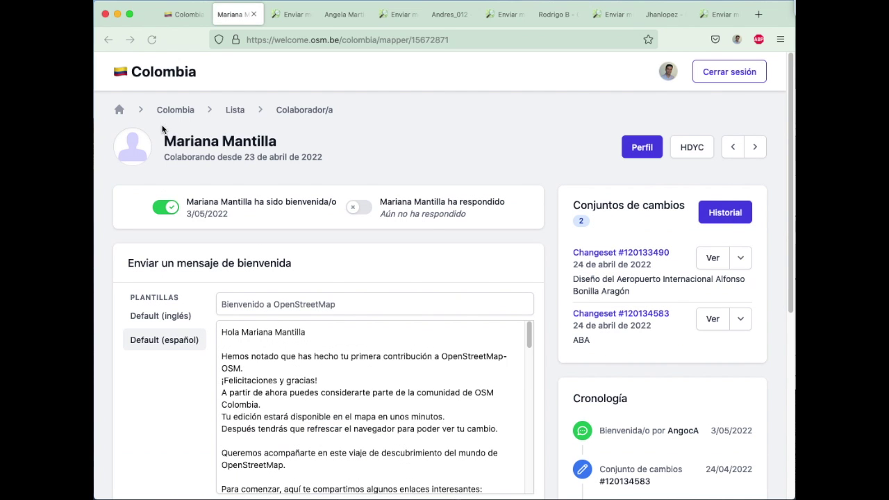
{"action": "left_click", "coordinate": [291, 14]}
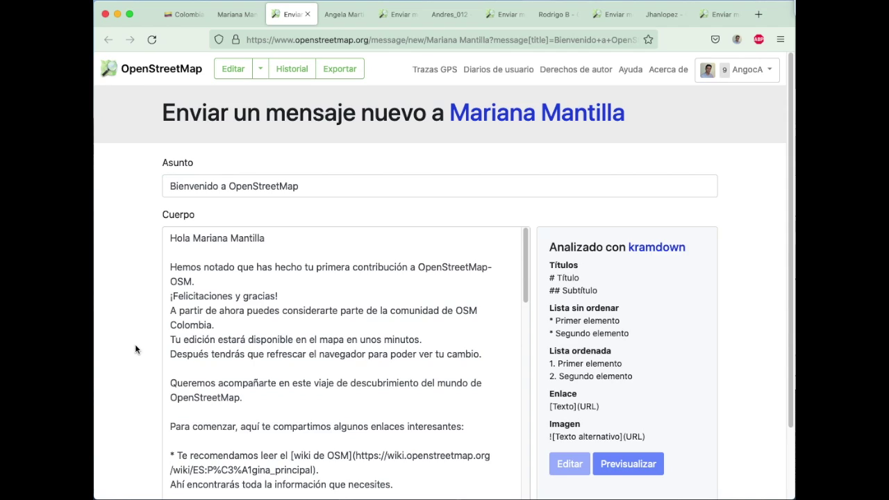
{"action": "scroll", "coordinate": [136, 347], "scroll_direction": "down", "scroll_amount": 2}
{"action": "left_click", "coordinate": [184, 473]}
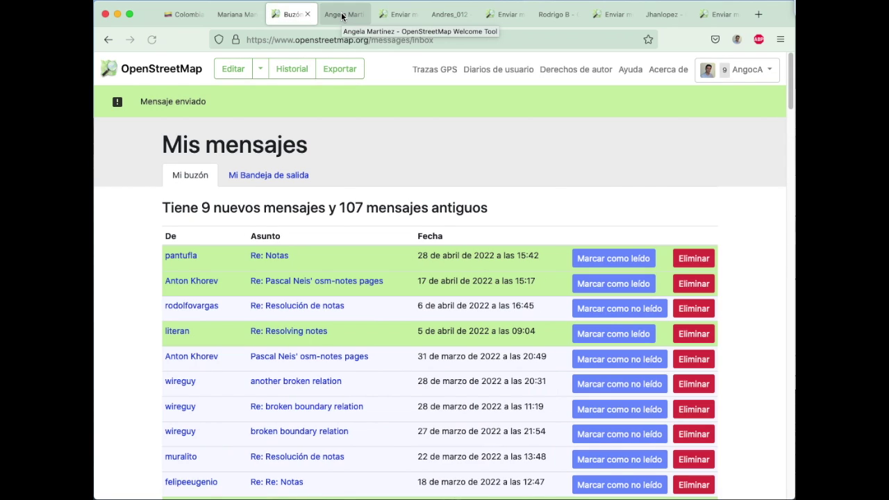
Mark the contributor active since 24 April 2022 as welcomed and send their message with the added advice on changeset comments
{"action": "left_click", "coordinate": [341, 14]}
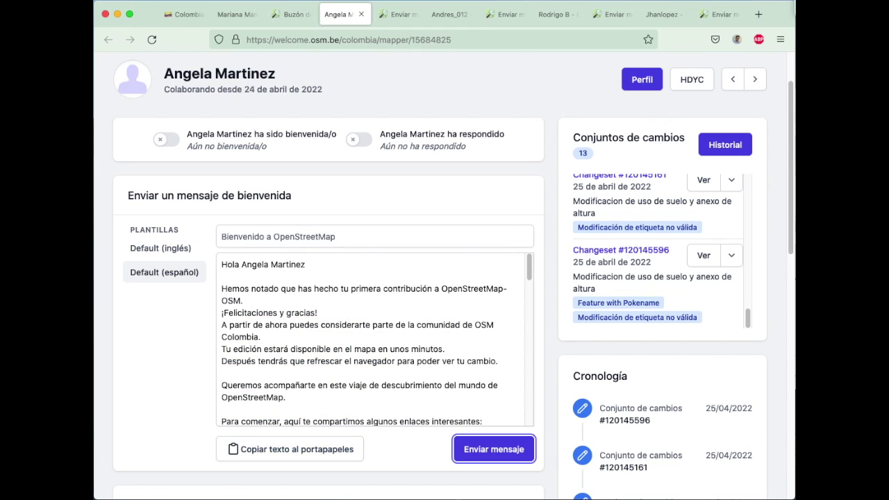
{"action": "left_click", "coordinate": [174, 142]}
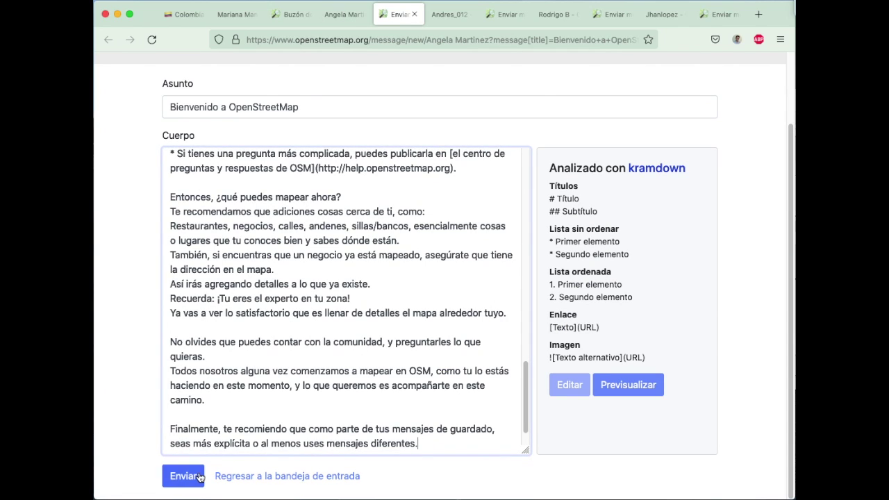
{"action": "left_click", "coordinate": [198, 476]}
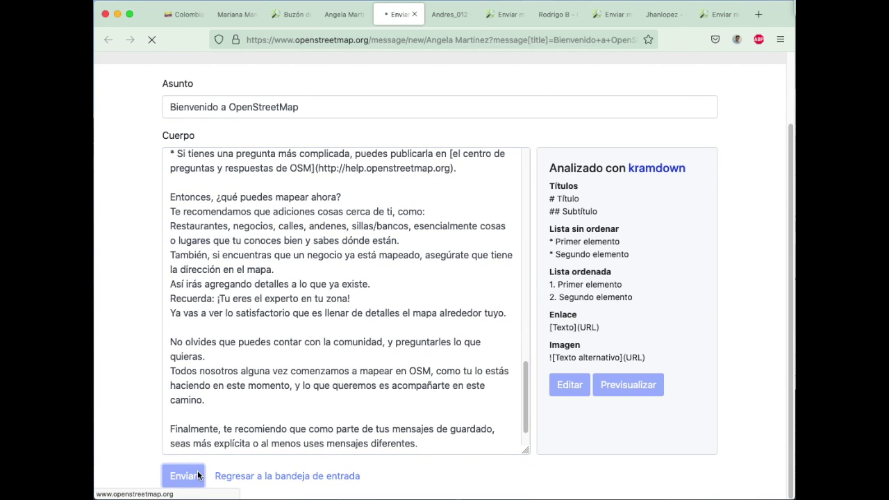
Mark the contributor active since 25 April 2022 as welcomed and send their "Bienvenido a OpenStreetMap" message
{"action": "key", "text": "ctrl+Tab"}
{"action": "left_click", "coordinate": [195, 149]}
{"action": "scroll", "coordinate": [173, 320], "scroll_direction": "down", "scroll_amount": 8}
{"action": "left_click", "coordinate": [184, 475]}
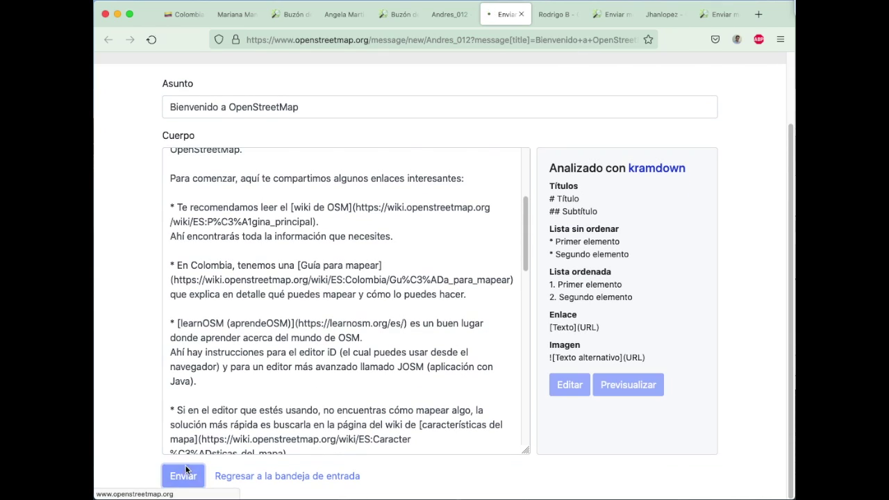
Mark the contributor active since 26 April 2022 as welcomed and send their English "Welcome to OpenStreetMap" message
{"action": "key", "text": "ctrl+Tab"}
{"action": "left_click", "coordinate": [191, 86]}
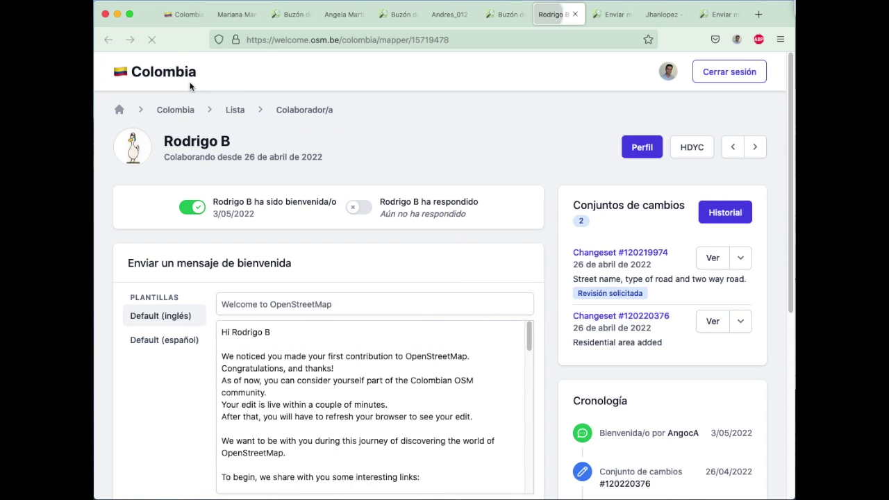
{"action": "scroll", "coordinate": [136, 319], "scroll_direction": "down", "scroll_amount": 6}
{"action": "left_click", "coordinate": [184, 477]}
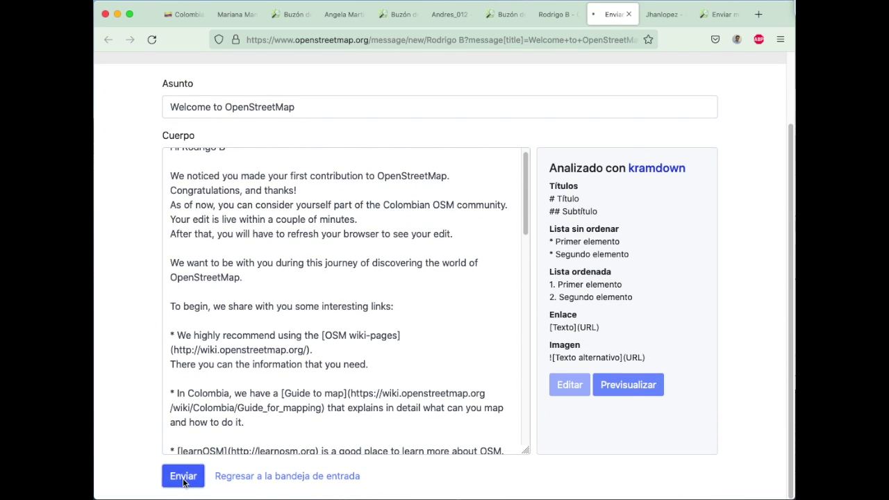
Mark the contributor active since 30 March 2022 as welcomed, send their Spanish message and return to the first contributor's page
{"action": "key", "text": "ctrl+Tab"}
{"action": "left_click", "coordinate": [185, 103]}
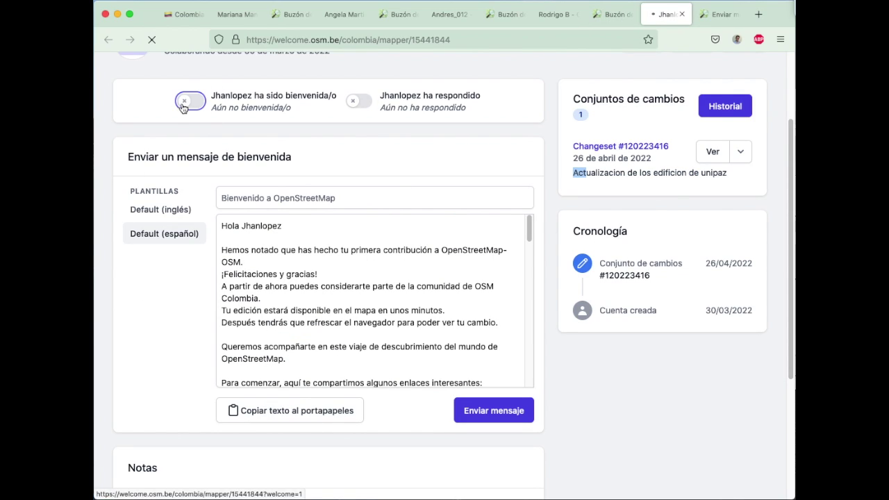
{"action": "scroll", "coordinate": [121, 402], "scroll_direction": "down", "scroll_amount": 3}
{"action": "left_click", "coordinate": [189, 476]}
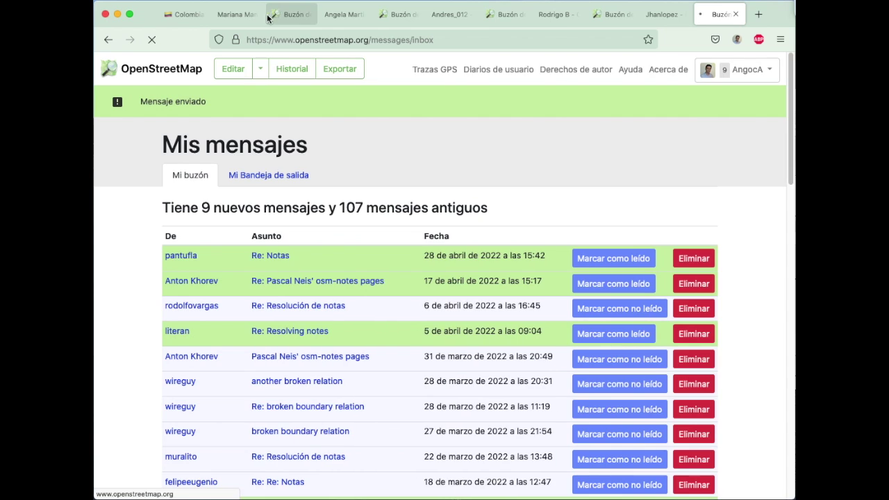
{"action": "left_click", "coordinate": [238, 19]}
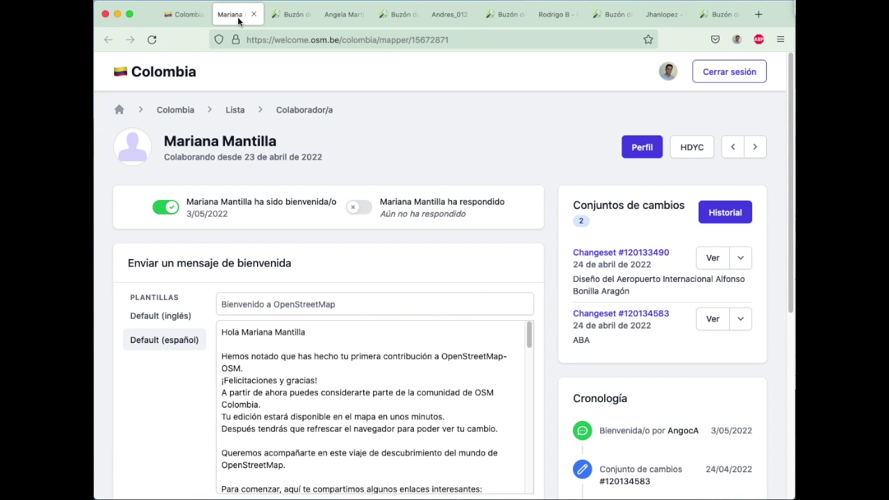
Close all the contributor pages and their message inbox pages, keeping only the Colombia contributor list open
{"action": "left_click", "coordinate": [253, 14]}
{"action": "left_click", "coordinate": [255, 14]}
{"action": "left_click", "coordinate": [255, 15]}
{"action": "left_click", "coordinate": [254, 15]}
{"action": "left_click", "coordinate": [255, 15]}
{"action": "left_click", "coordinate": [255, 14]}
{"action": "left_click", "coordinate": [257, 15]}
{"action": "left_click", "coordinate": [255, 15]}
{"action": "left_click", "coordinate": [255, 14]}
{"action": "left_click", "coordinate": [256, 15]}
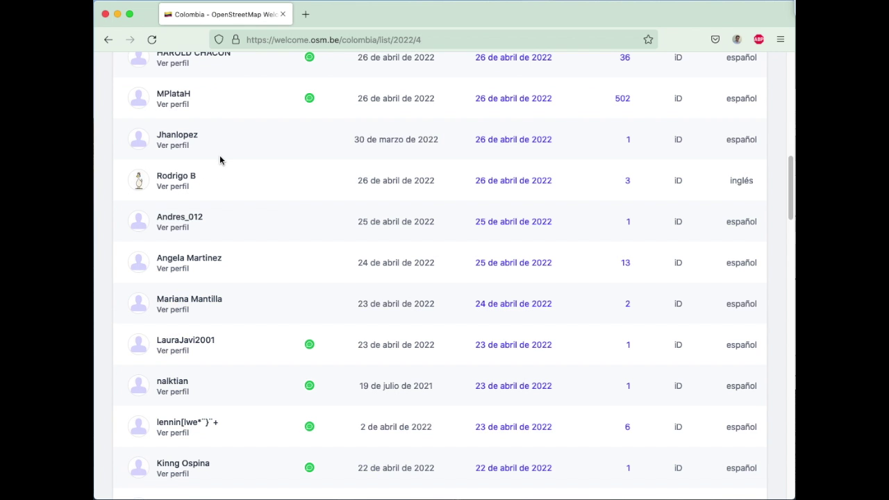
Reload the April 2022 contributor list and check the welcomed marks from the older entries up to the newest ones
{"action": "key", "text": "super+r"}
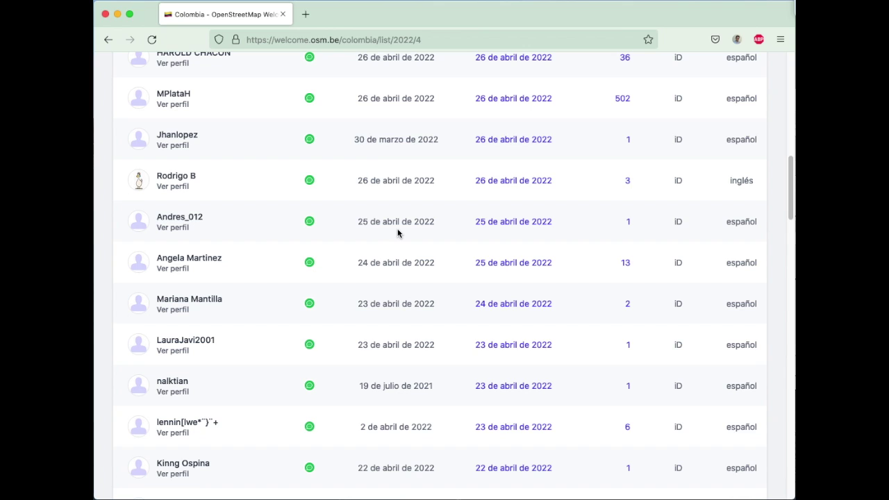
{"action": "scroll", "coordinate": [400, 228], "scroll_direction": "down", "scroll_amount": 20}
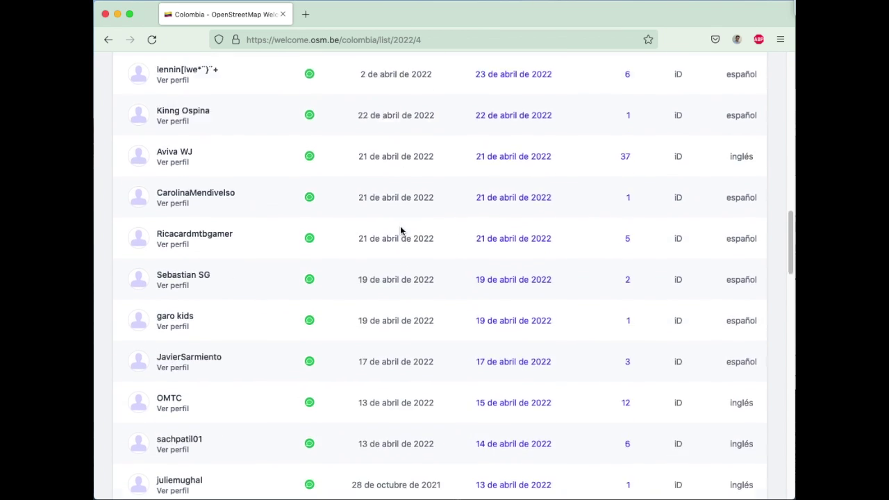
{"action": "scroll", "coordinate": [393, 260], "scroll_direction": "up", "scroll_amount": 10}
{"action": "scroll", "coordinate": [392, 266], "scroll_direction": "up", "scroll_amount": 10}
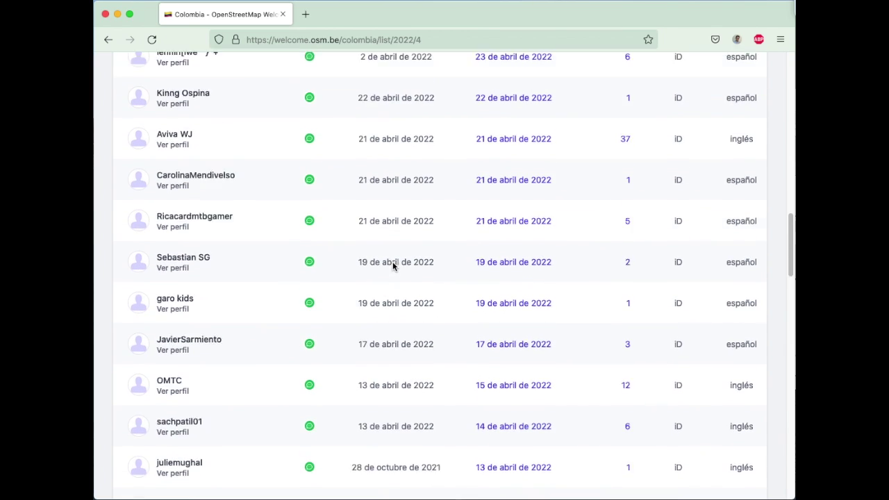
{"action": "scroll", "coordinate": [392, 266], "scroll_direction": "up", "scroll_amount": 3}
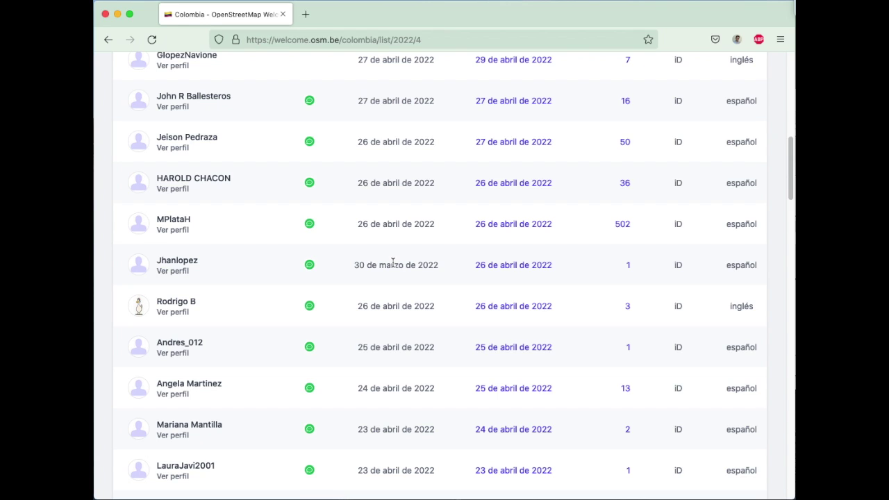
{"action": "scroll", "coordinate": [437, 251], "scroll_direction": "up", "scroll_amount": 5}
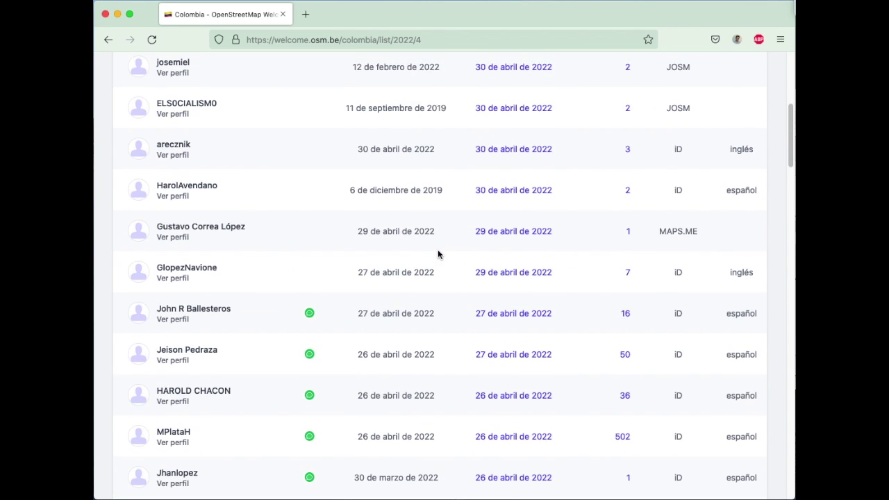
{"action": "scroll", "coordinate": [437, 255], "scroll_direction": "up", "scroll_amount": 2}
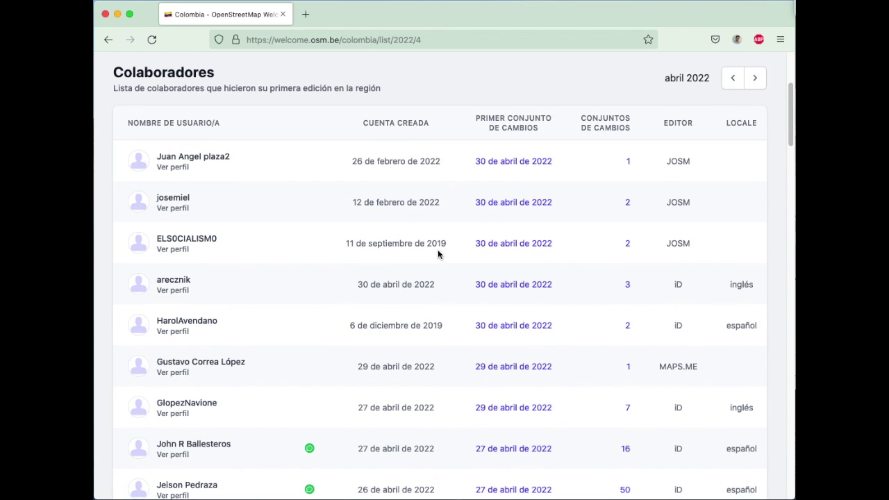